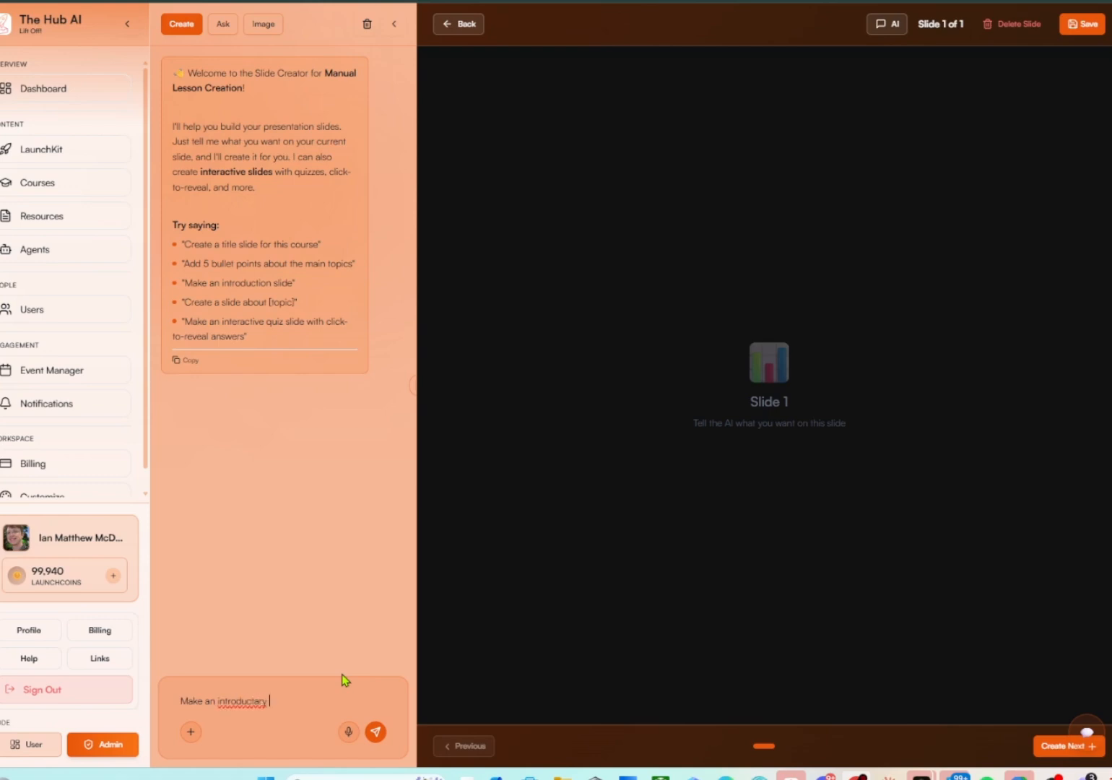
Complete the prompt as "Make an introductory slide for the AI Hub", correcting the misspelled word, and send it to generate slide 1.
type("slide")
right_click(264, 699)
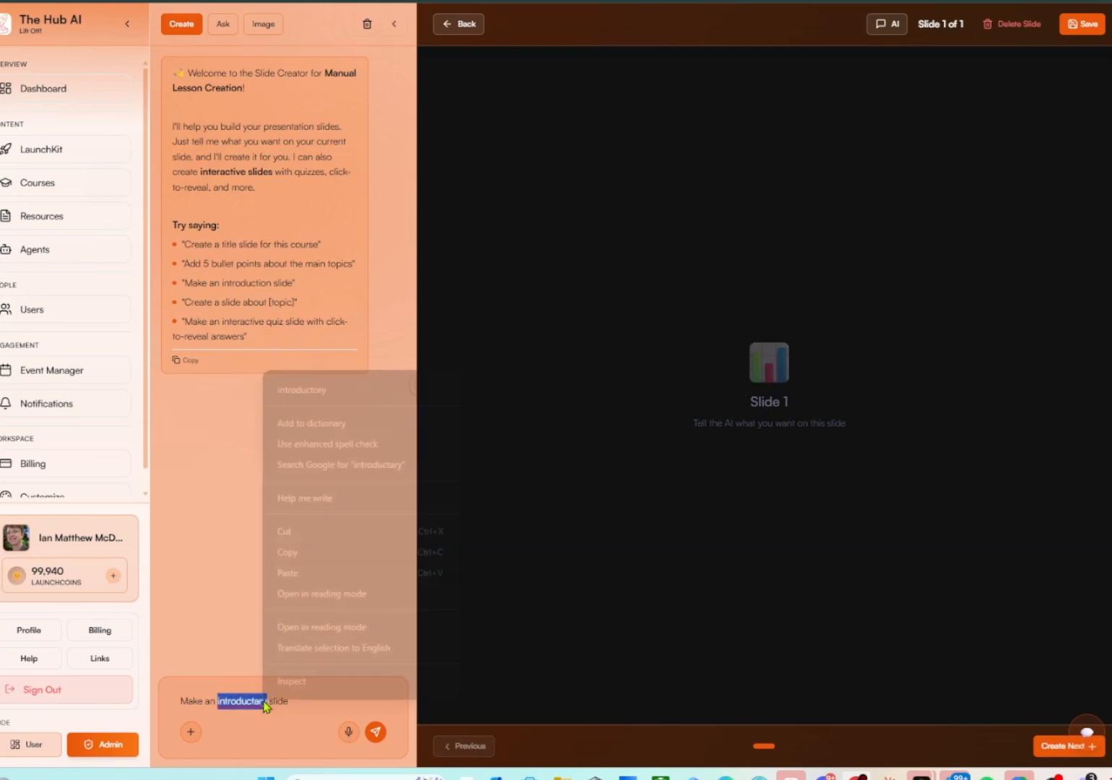
left_click(353, 390)
key("ctrl+a")
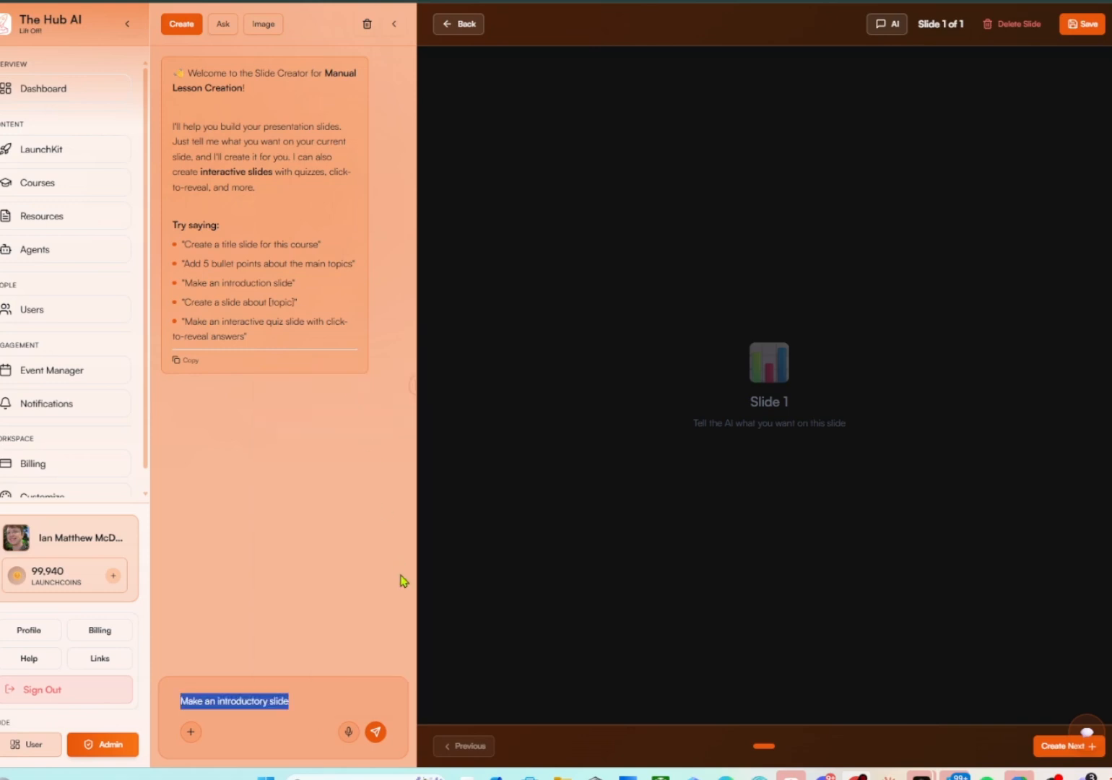
key("Right")
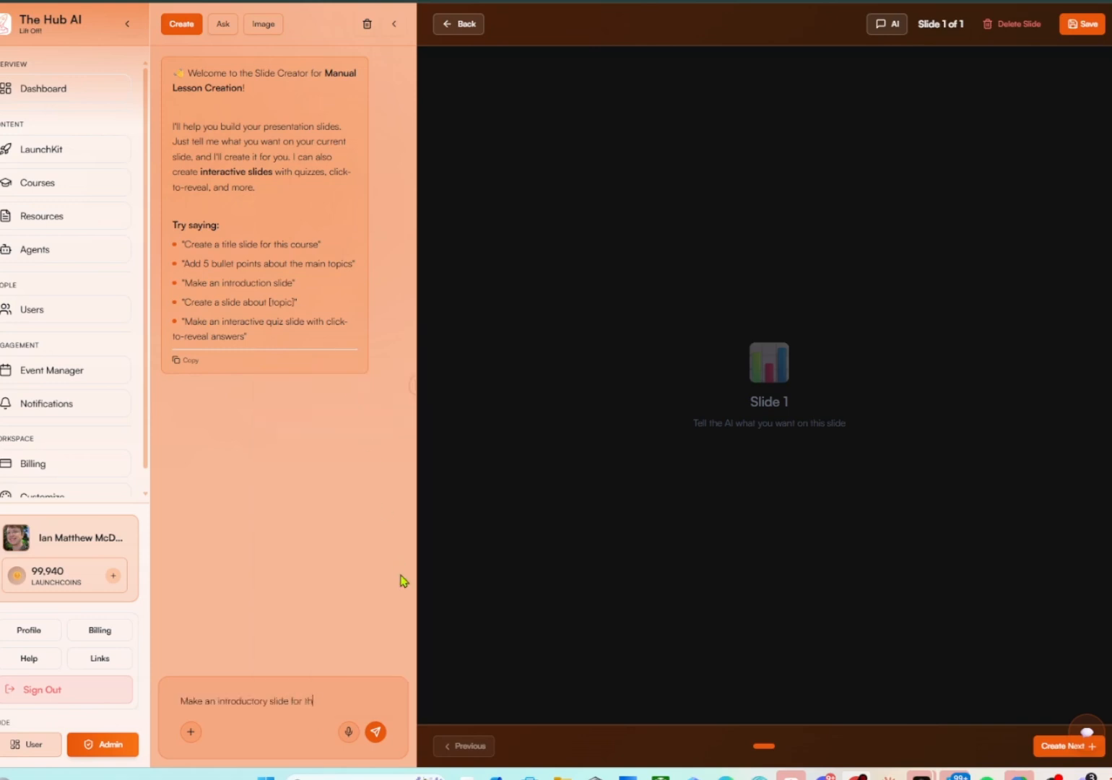
type("for the AI Hub")
key("Return")
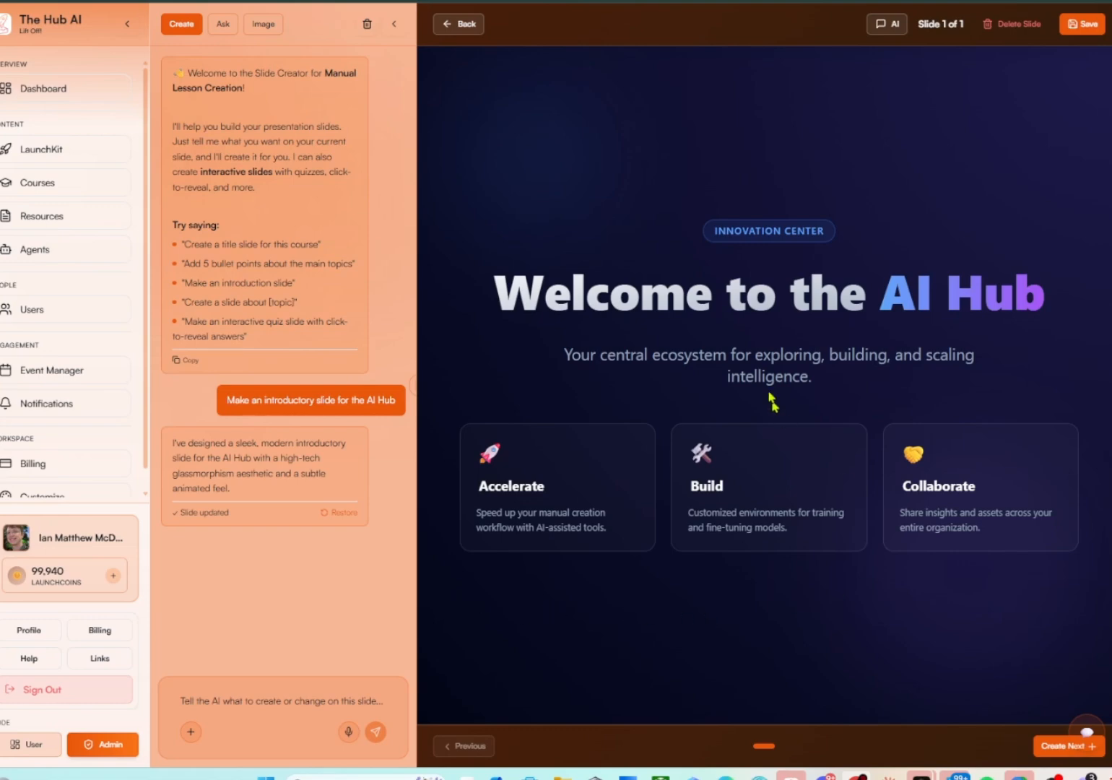
Add a second slide and generate its content with the prompt "for this slide give me the basics of what AI is.".
left_click(1059, 745)
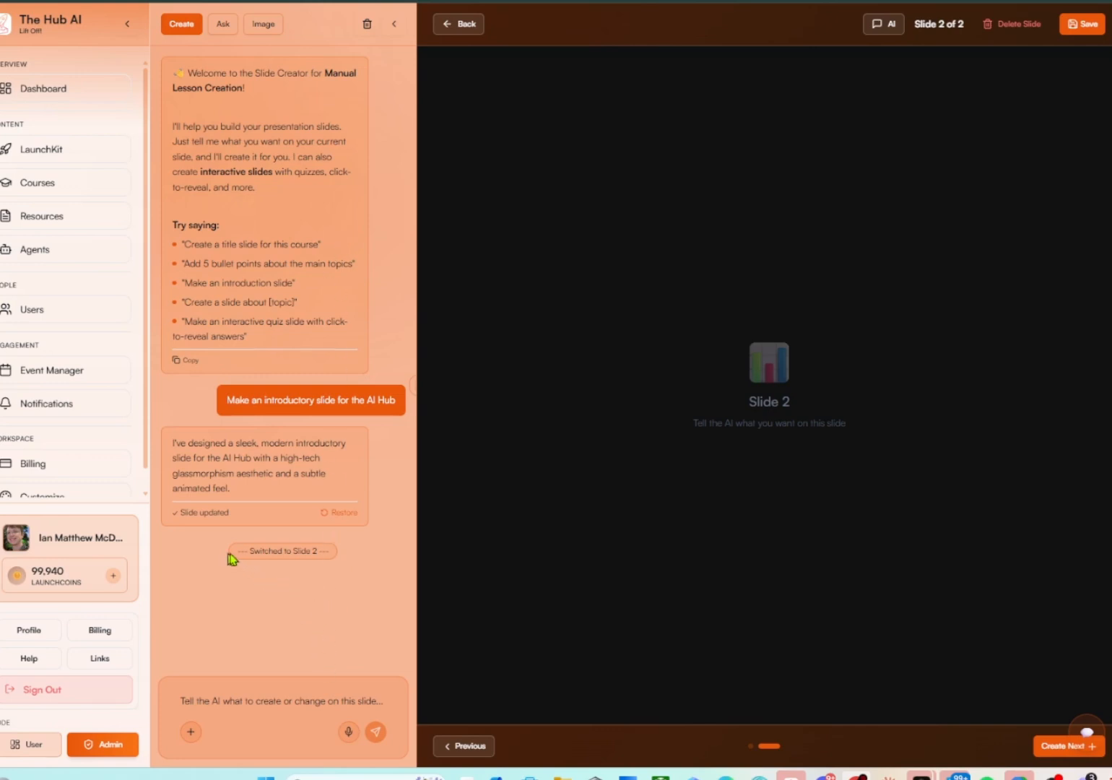
left_click_drag(233, 554, 345, 559)
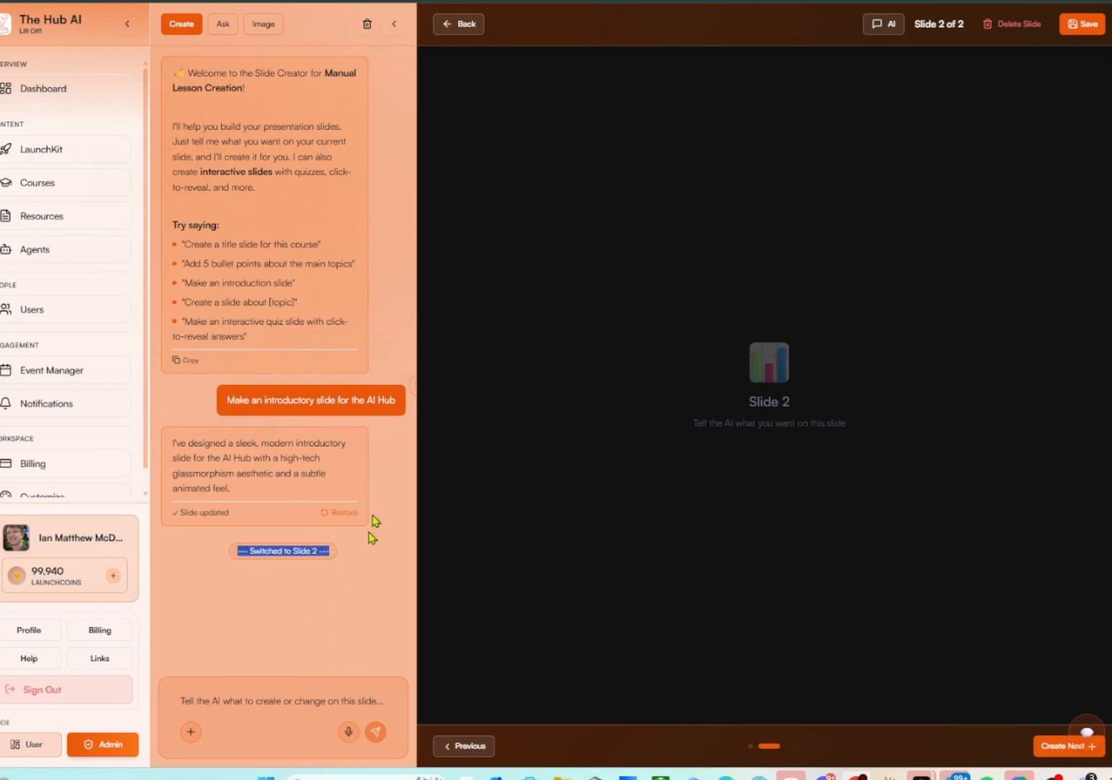
left_click(303, 701)
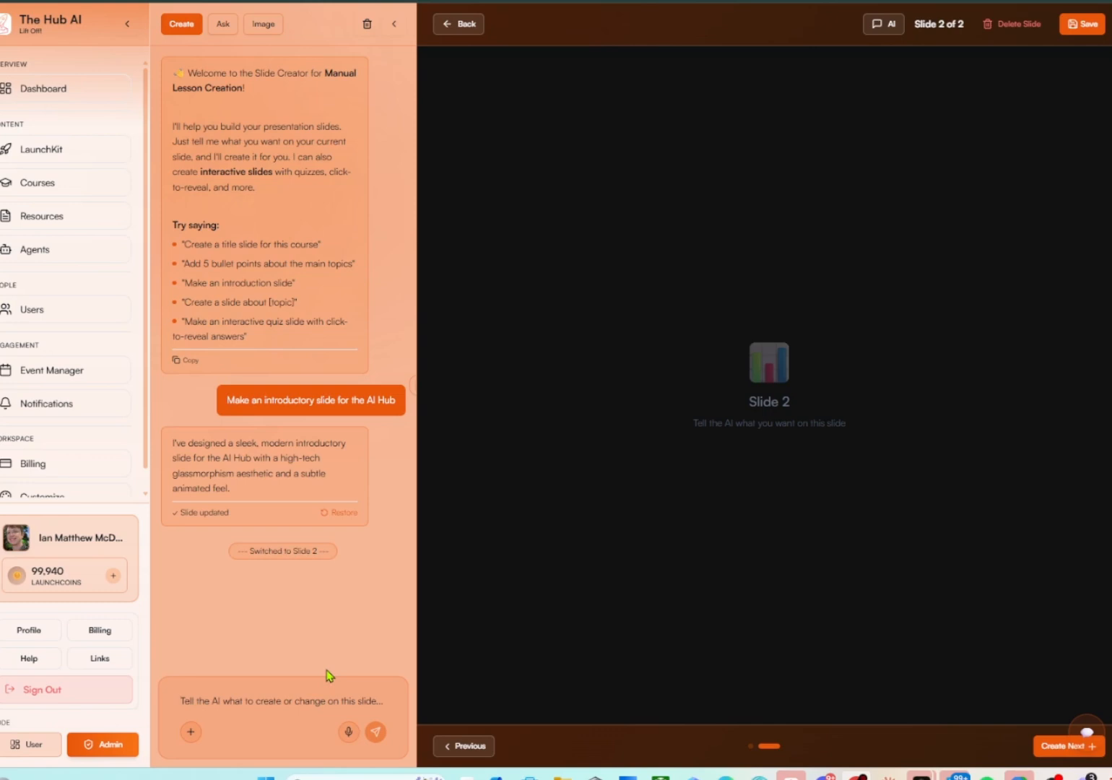
type("I is.")
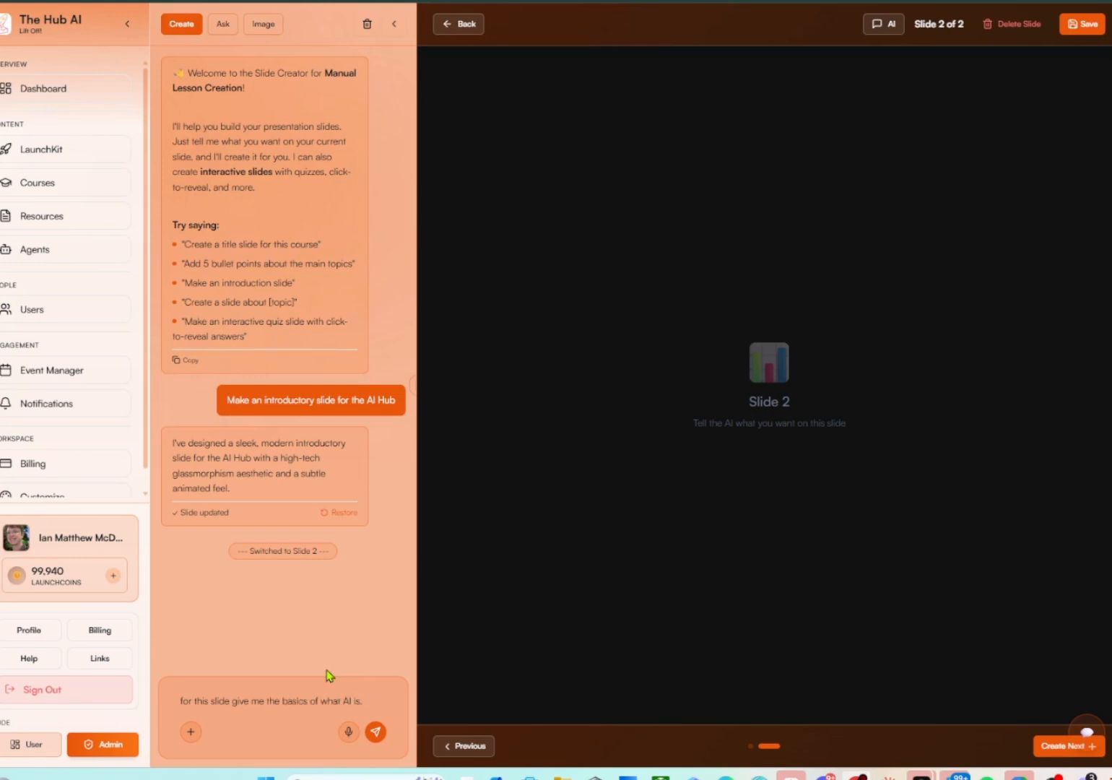
key("Return")
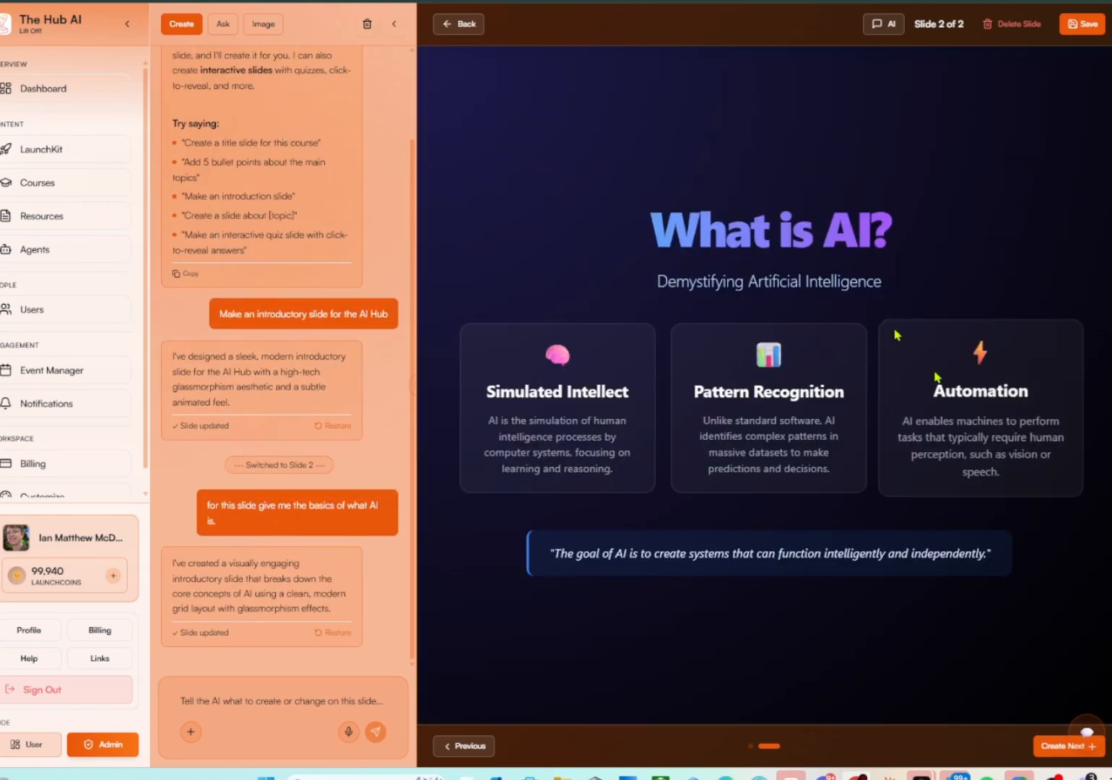
Ask the AI to restyle slide 2 with the prompt "make the background red.".
left_click(293, 698)
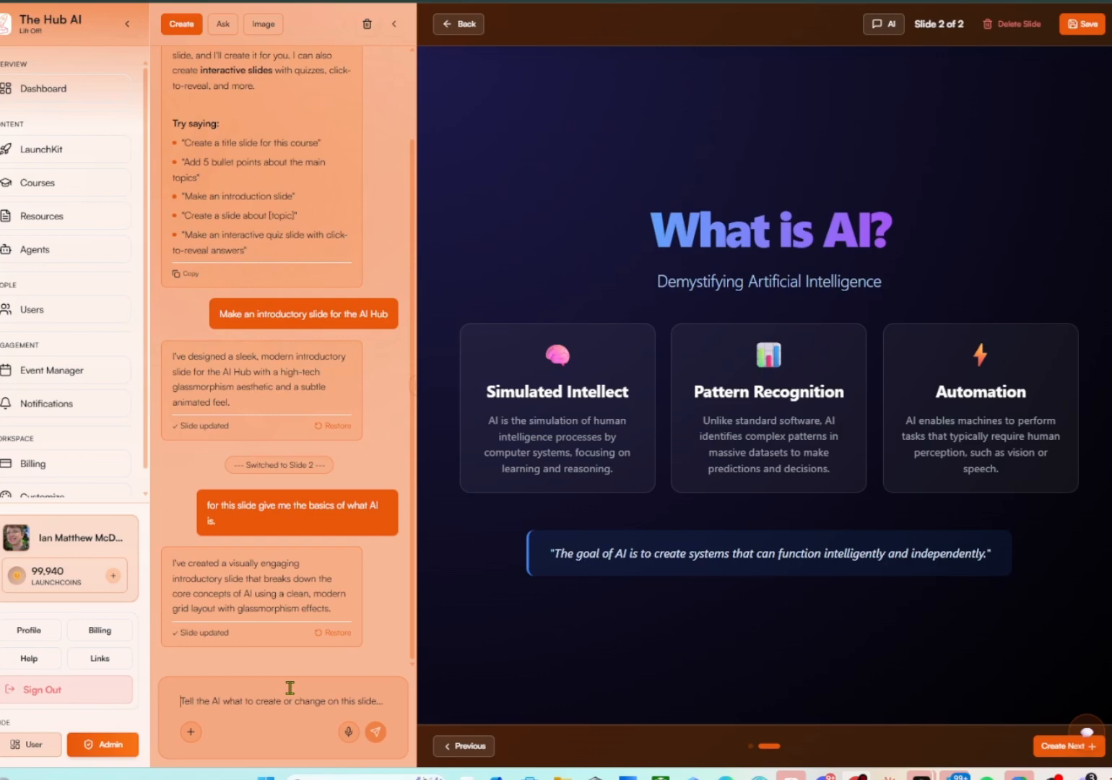
type("make the background red")
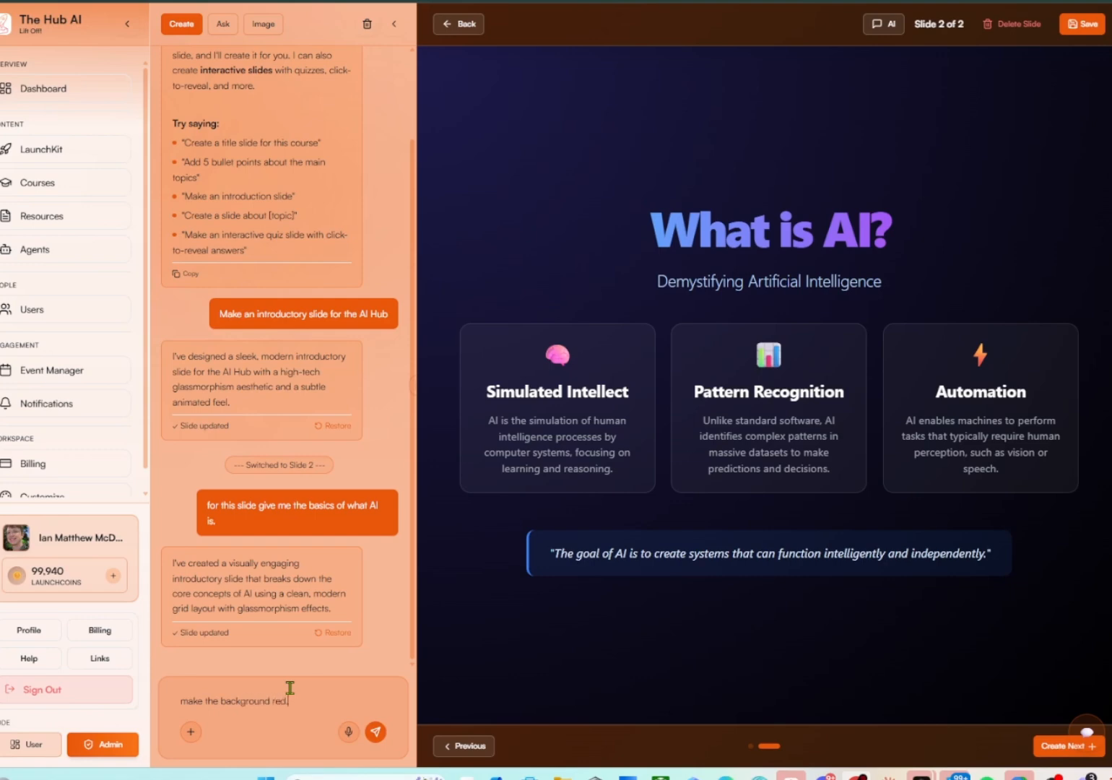
key("Return")
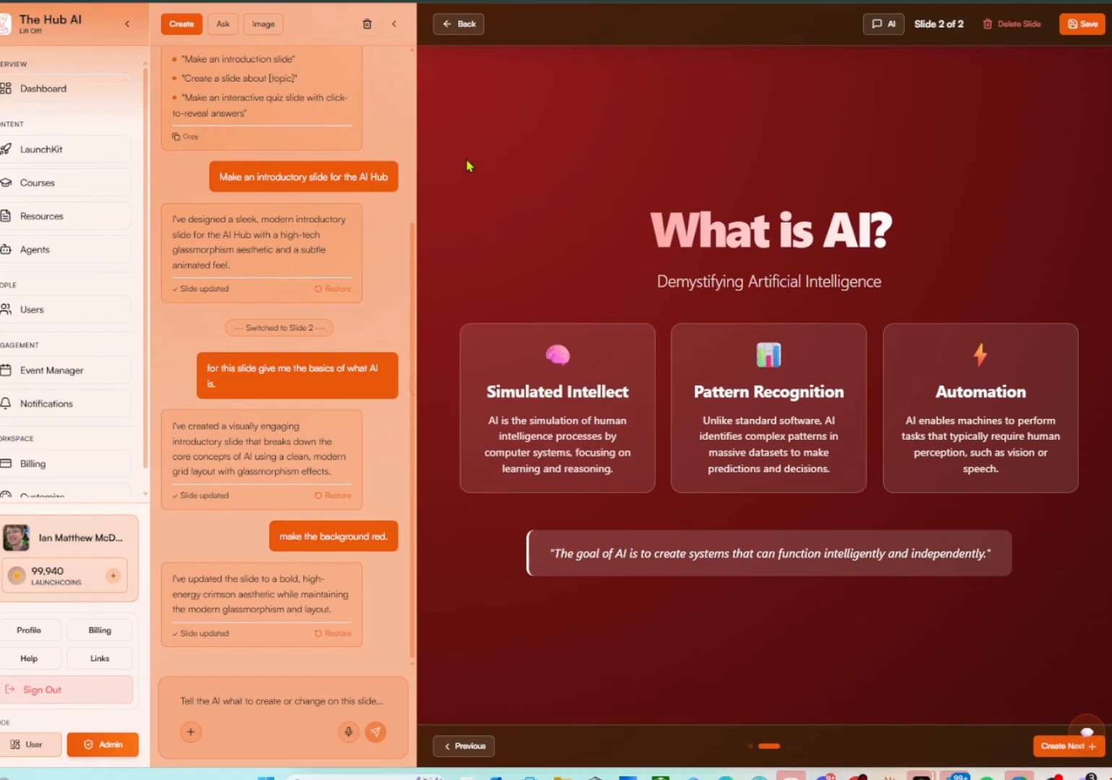
Capture a screenshot of the whole "What is AI?" slide and attach it to the AI prompt.
key("super+shift+s")
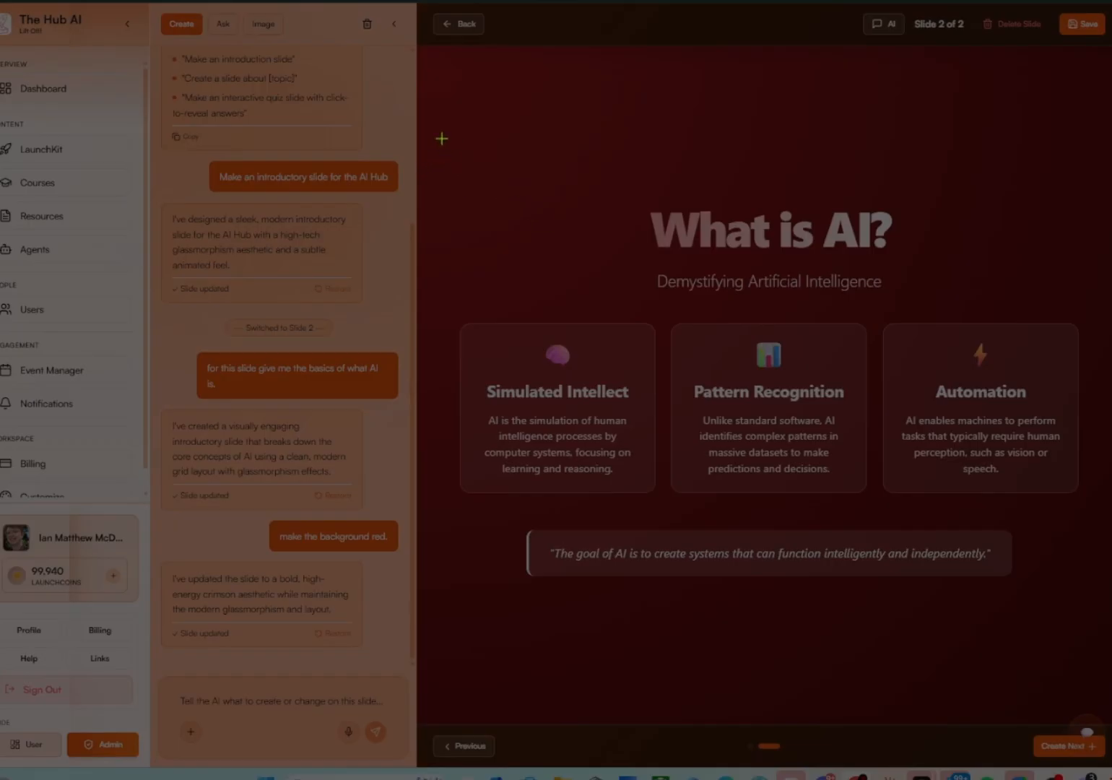
left_click_drag(443, 131, 1111, 651)
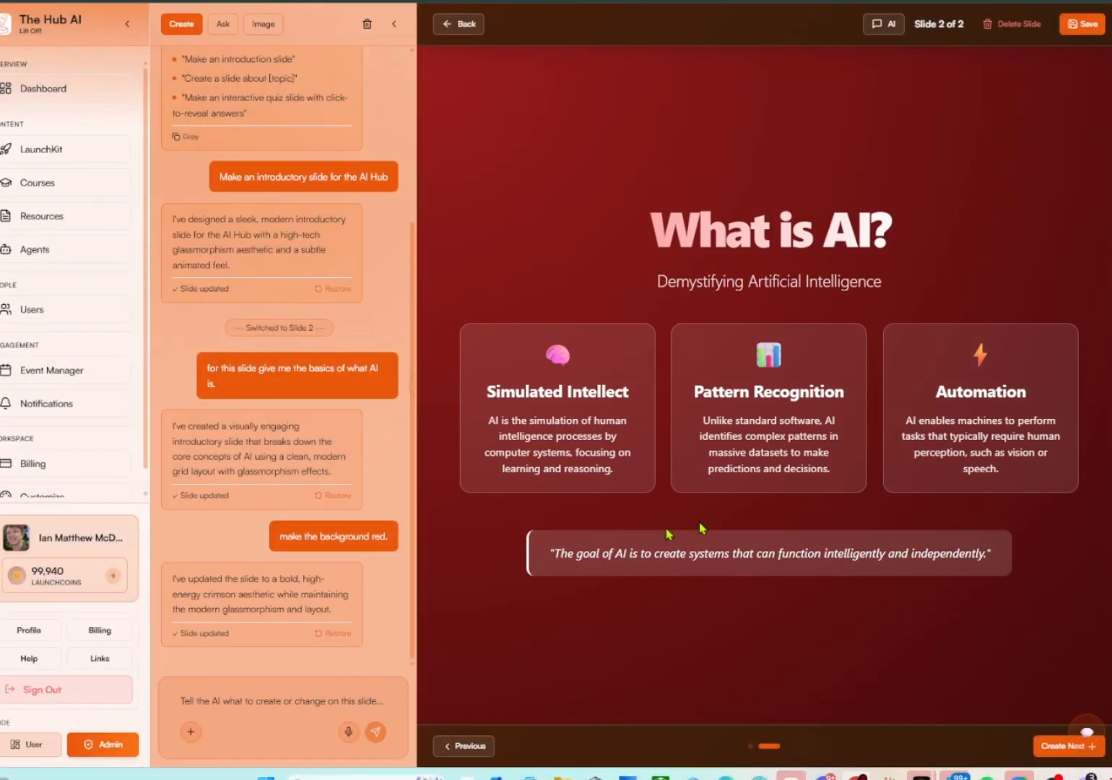
left_click(265, 696)
key("ctrl+v")
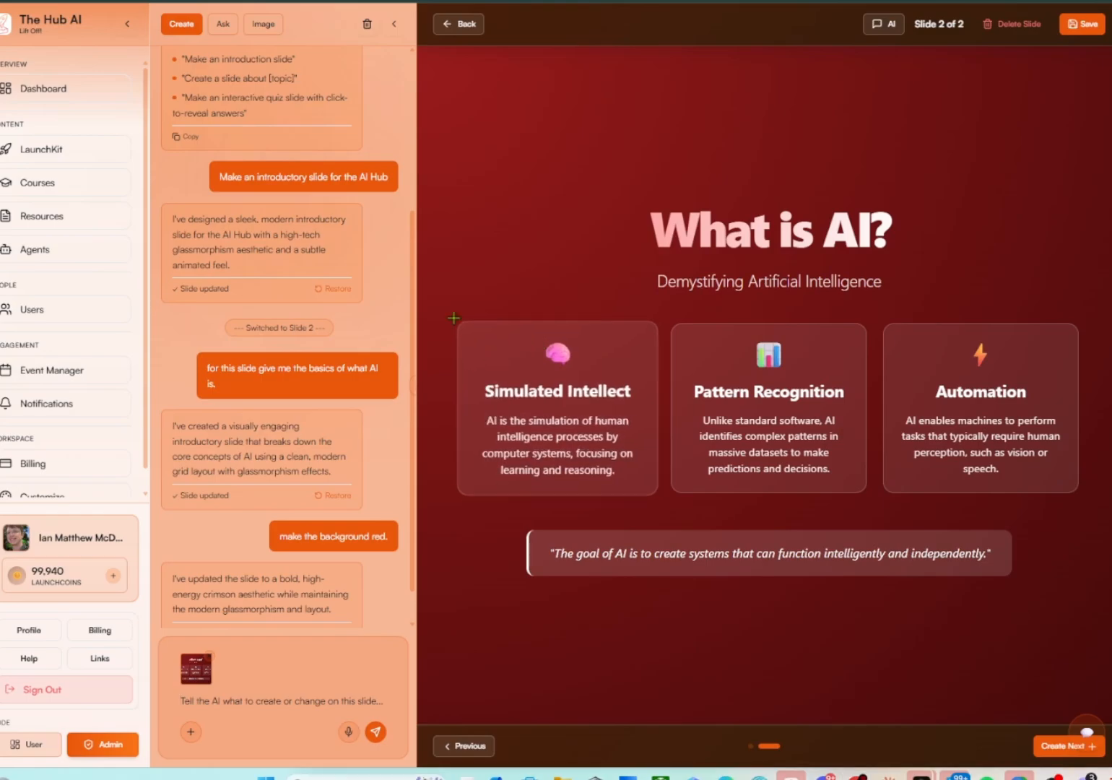
Replace the attached image with a capture of the Simulated Intellect card and send "Change this card specifically to teach something else.".
key("super+shift+s")
left_click_drag(443, 309, 683, 521)
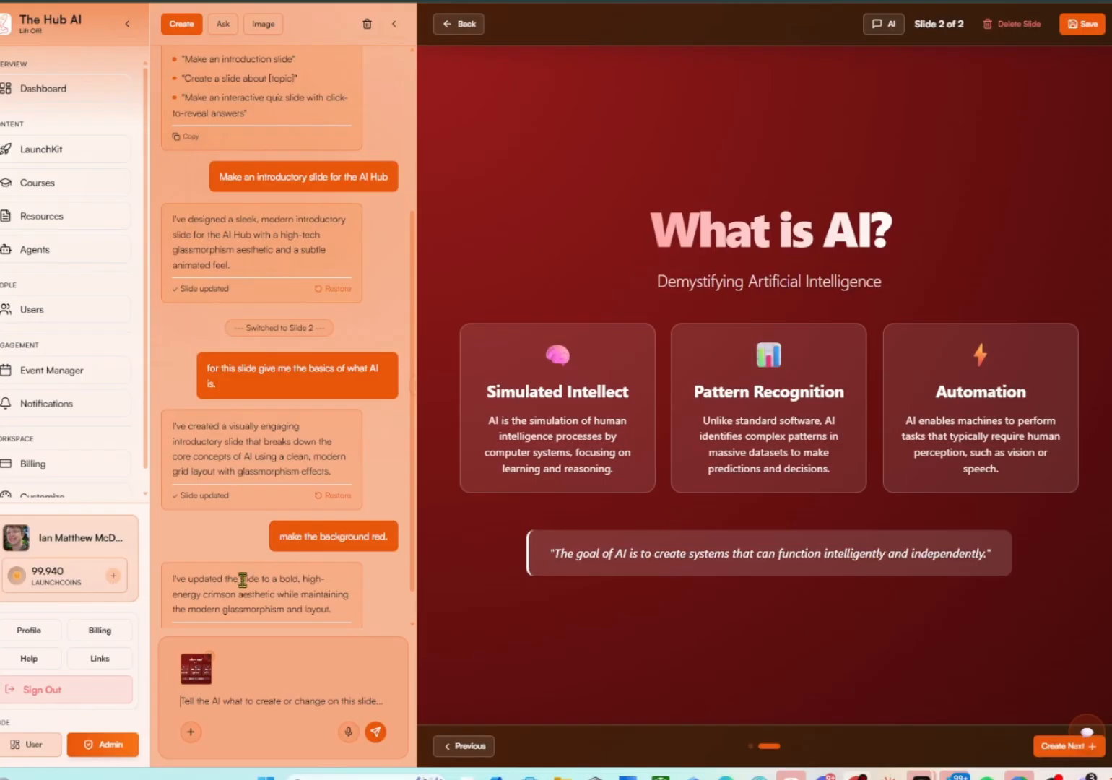
left_click(209, 657)
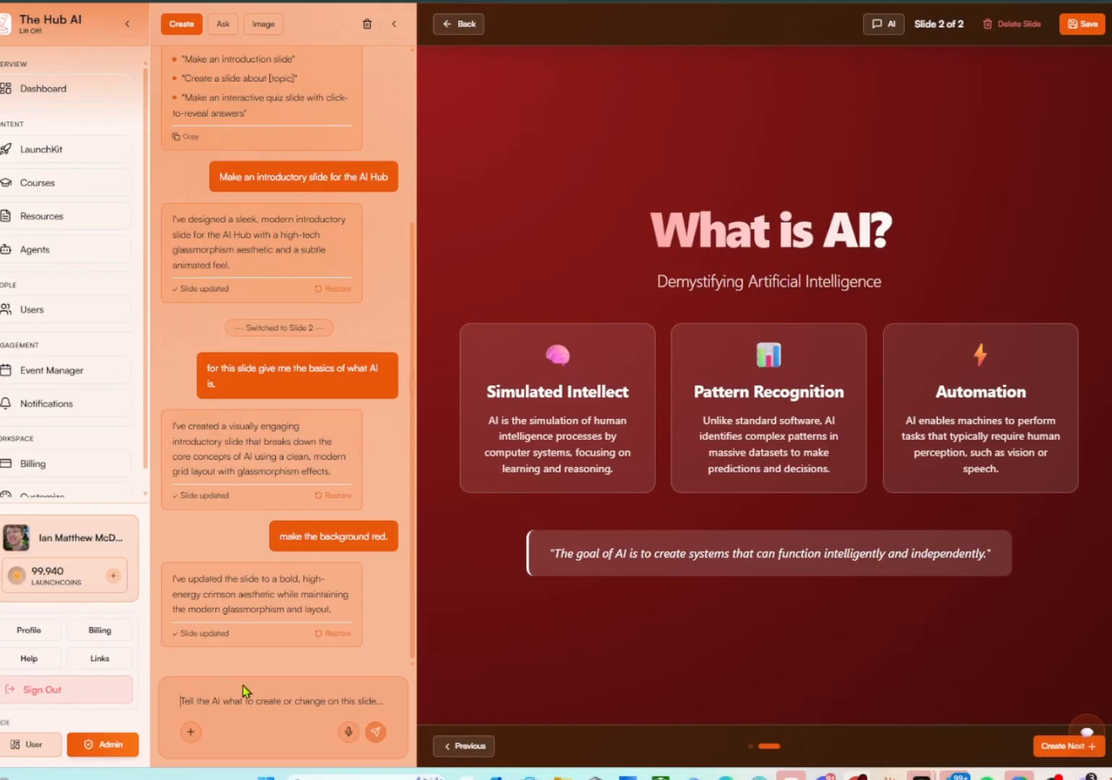
type("Change th")
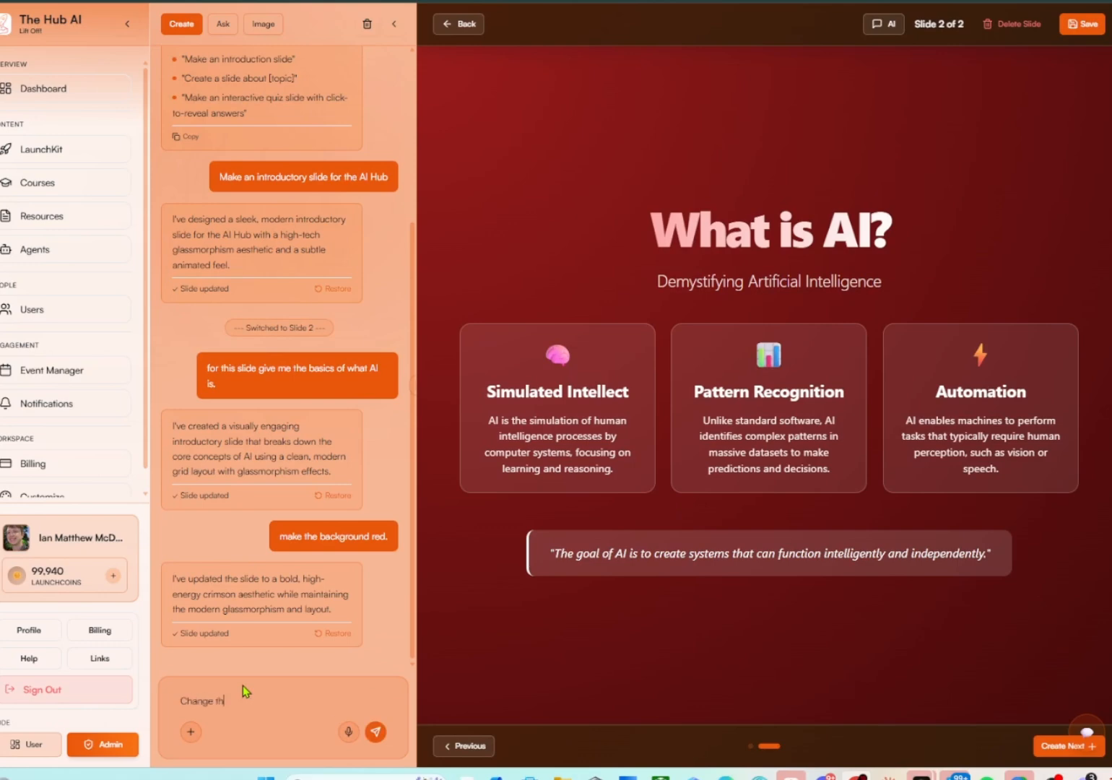
type("is card specifically to teach something else.")
key("ctrl+v")
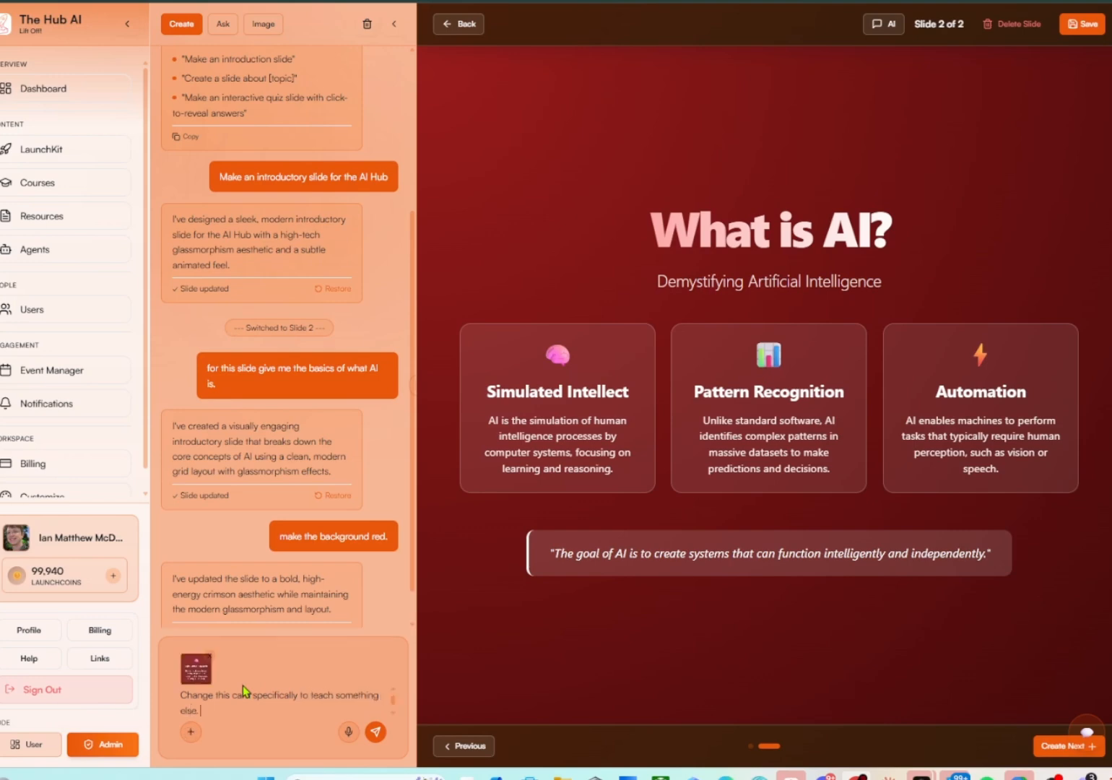
key("Return")
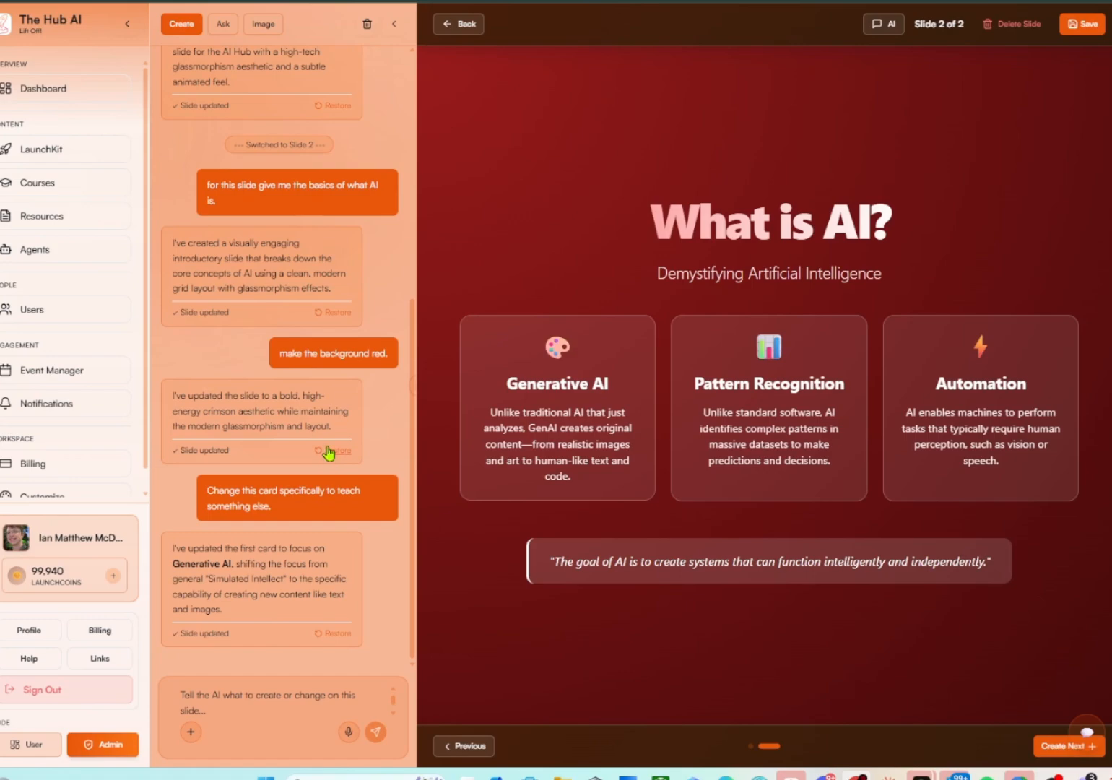
Restore the slide version created by the "make the background red." request.
scroll(331, 456, "up", 1)
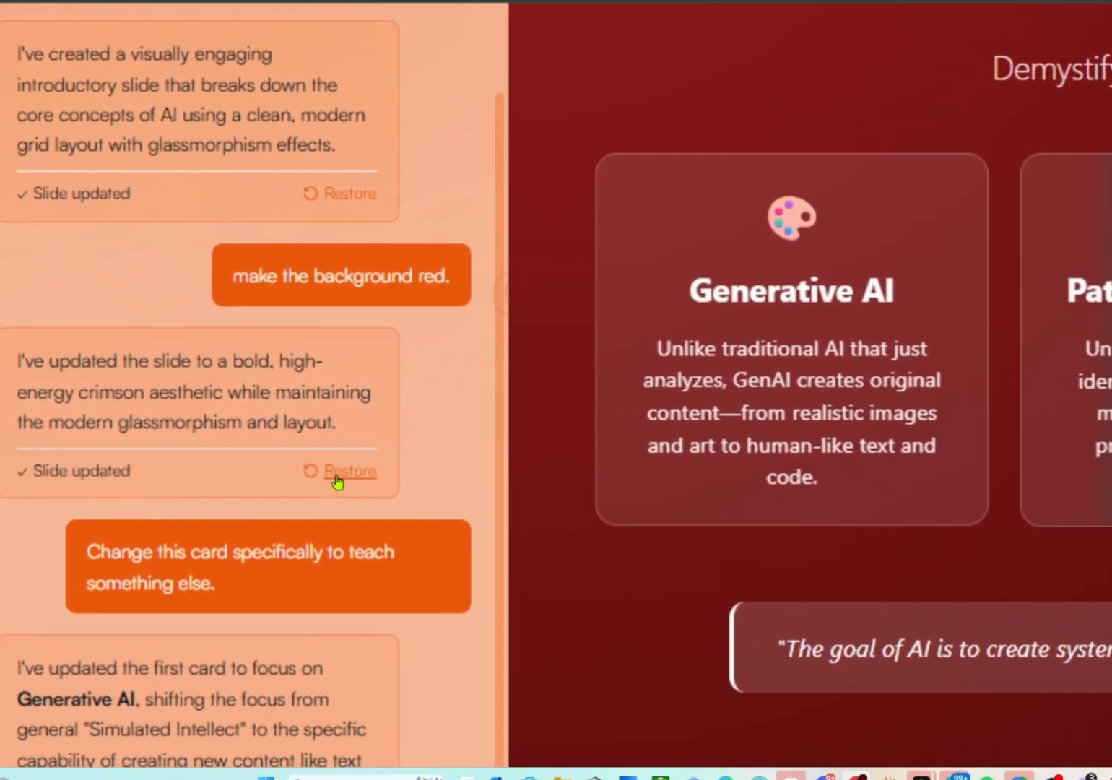
left_click(338, 473)
scroll(400, 463, "up", 1)
scroll(615, 238, "down", 1)
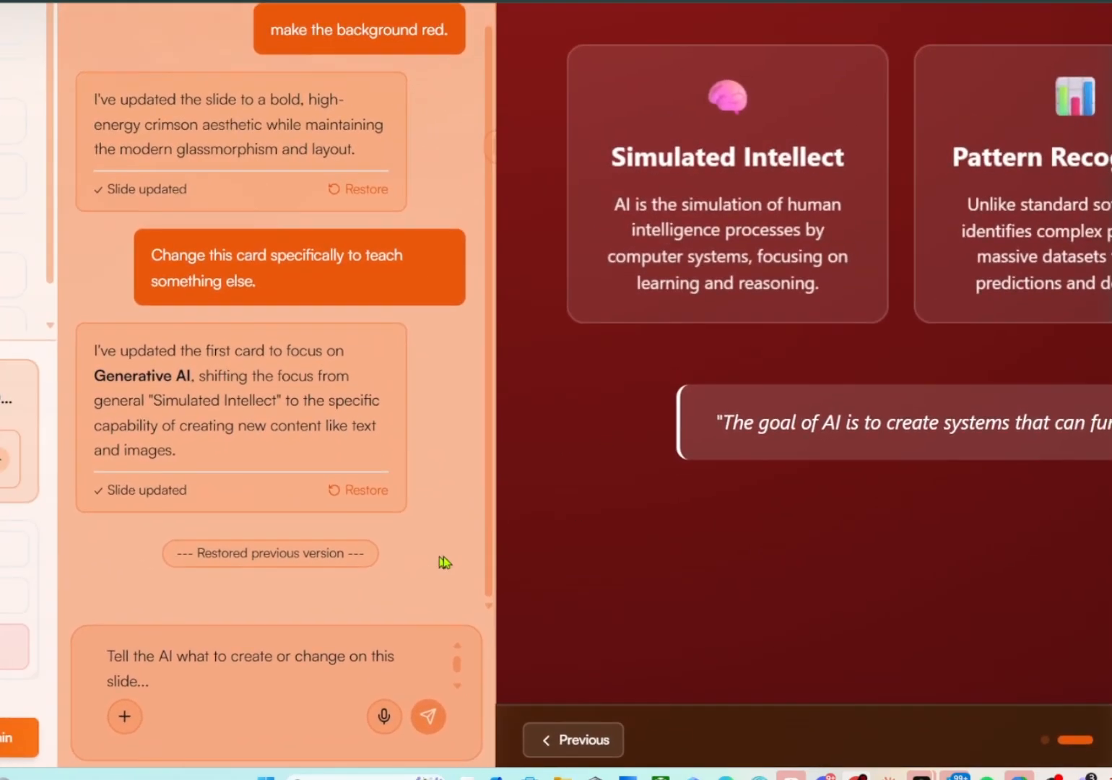
Narrow the chat area slightly and restore the slide version with the Generative AI card.
left_click_drag(497, 556, 469, 552)
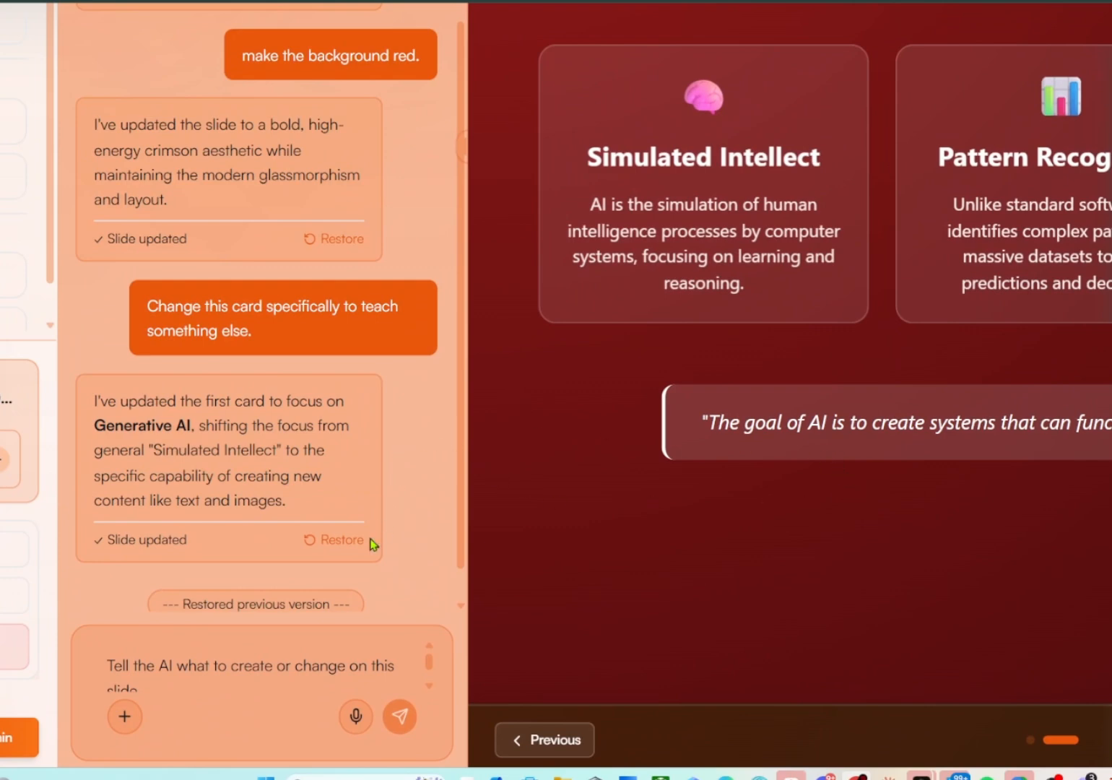
scroll(365, 512, "down", 2)
scroll(361, 470, "up", 2)
scroll(347, 452, "up", 4)
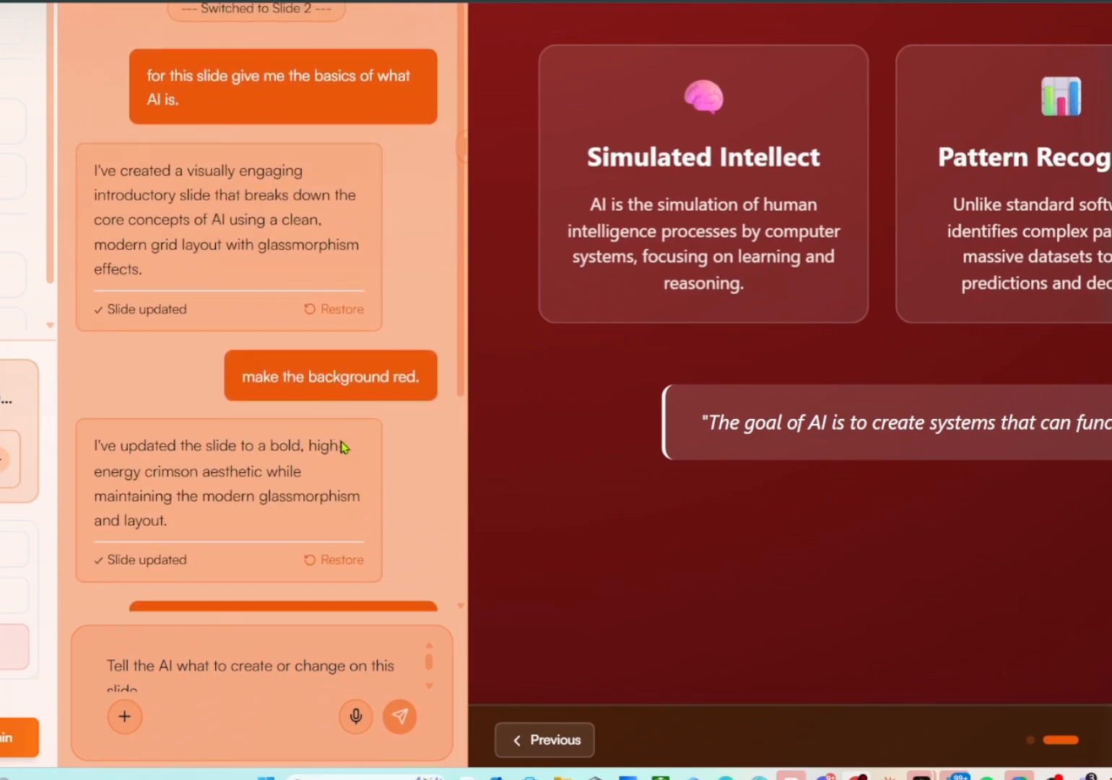
scroll(385, 489, "down", 5)
left_click(343, 497)
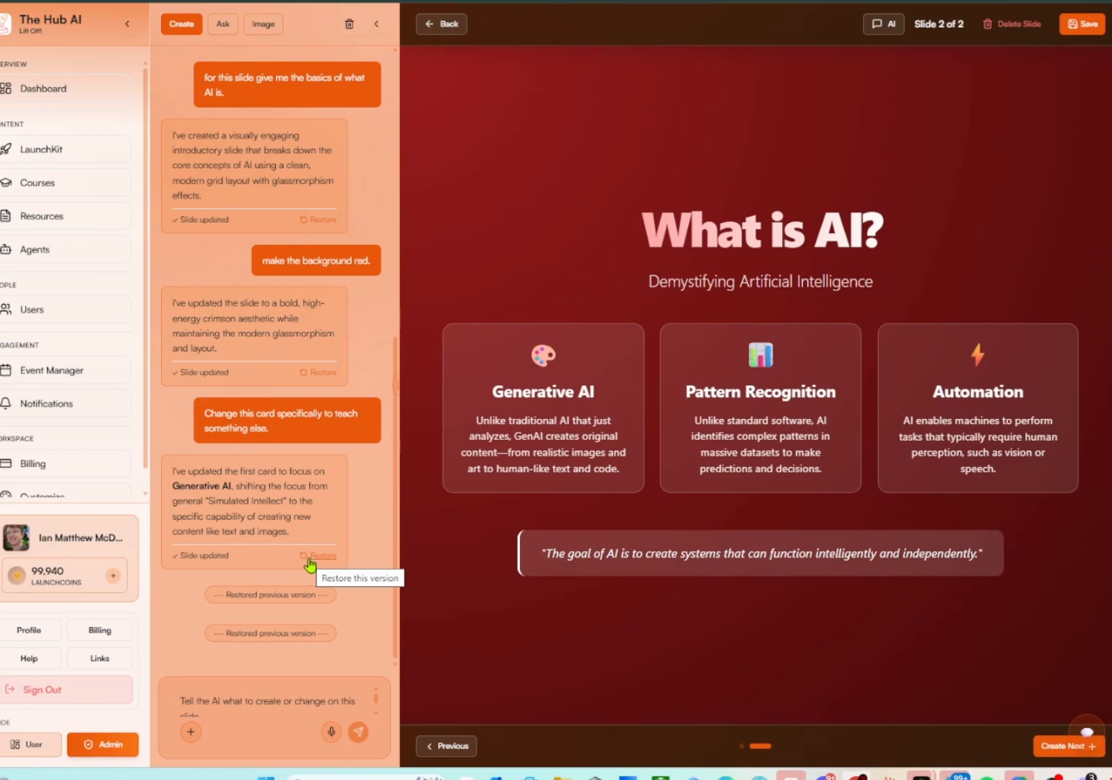
scroll(330, 456, "up", 7)
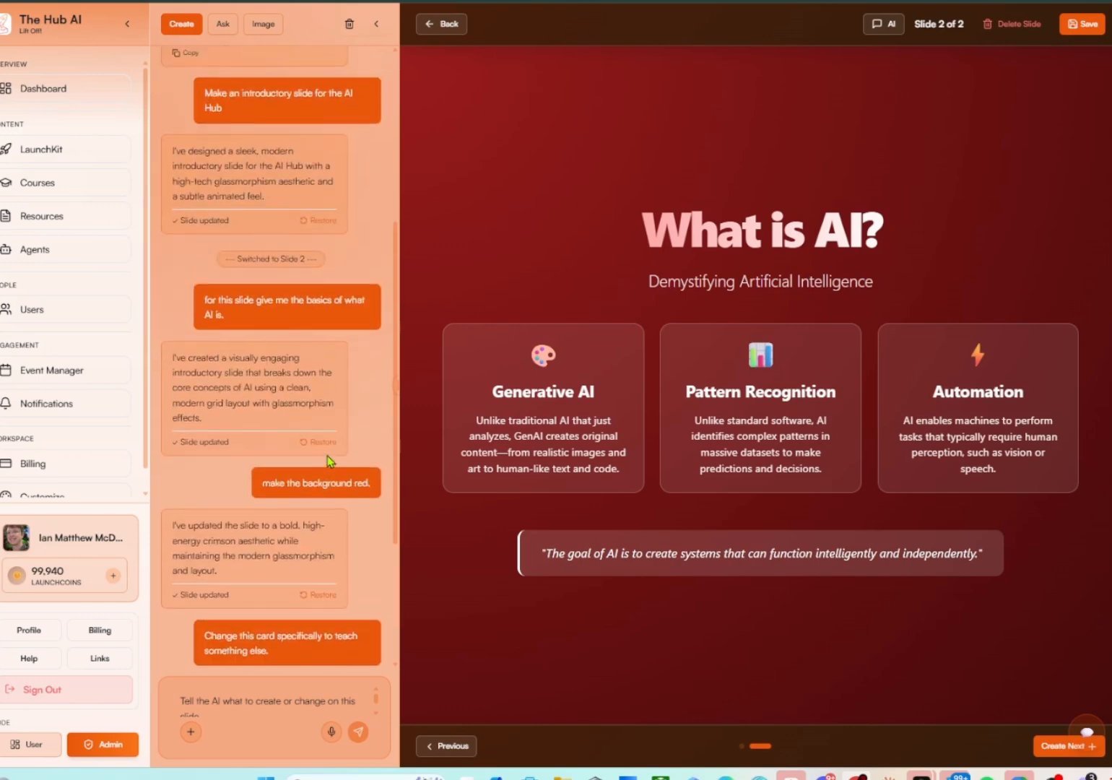
triple_click(240, 559)
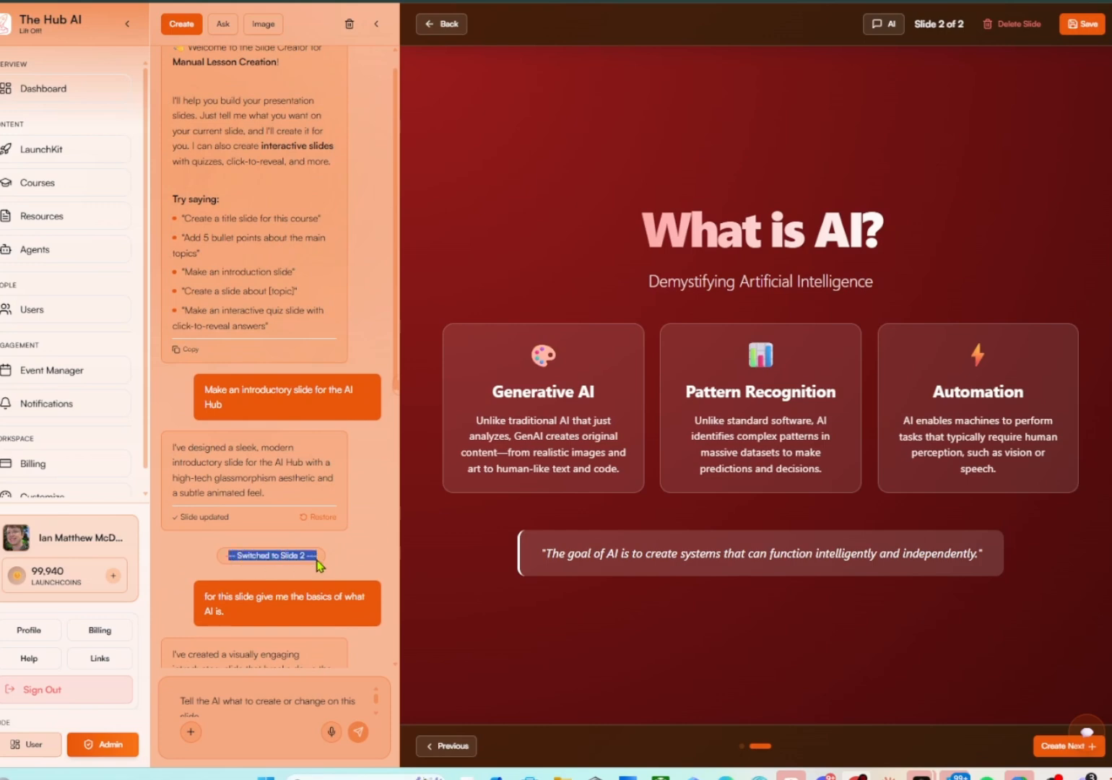
scroll(286, 484, "up", 1)
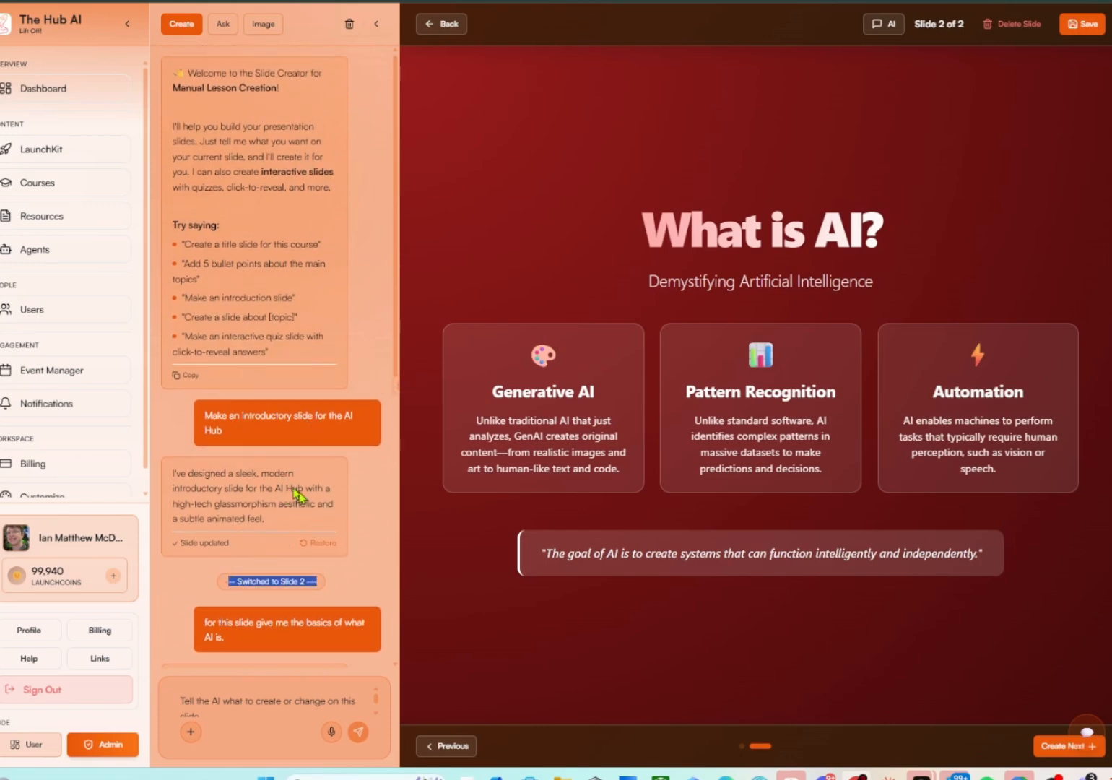
scroll(301, 585, "down", 8)
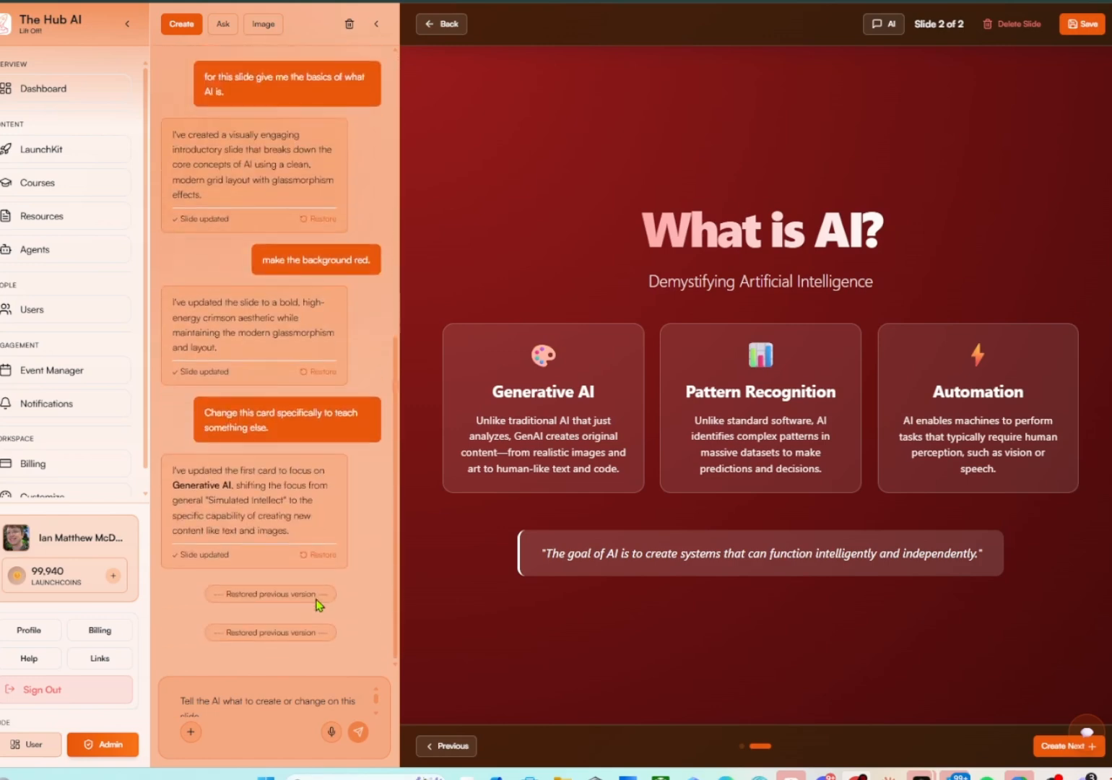
Add a third slide and generate its content with the prompt "Give me a breakdown on generative ai".
left_click(1059, 748)
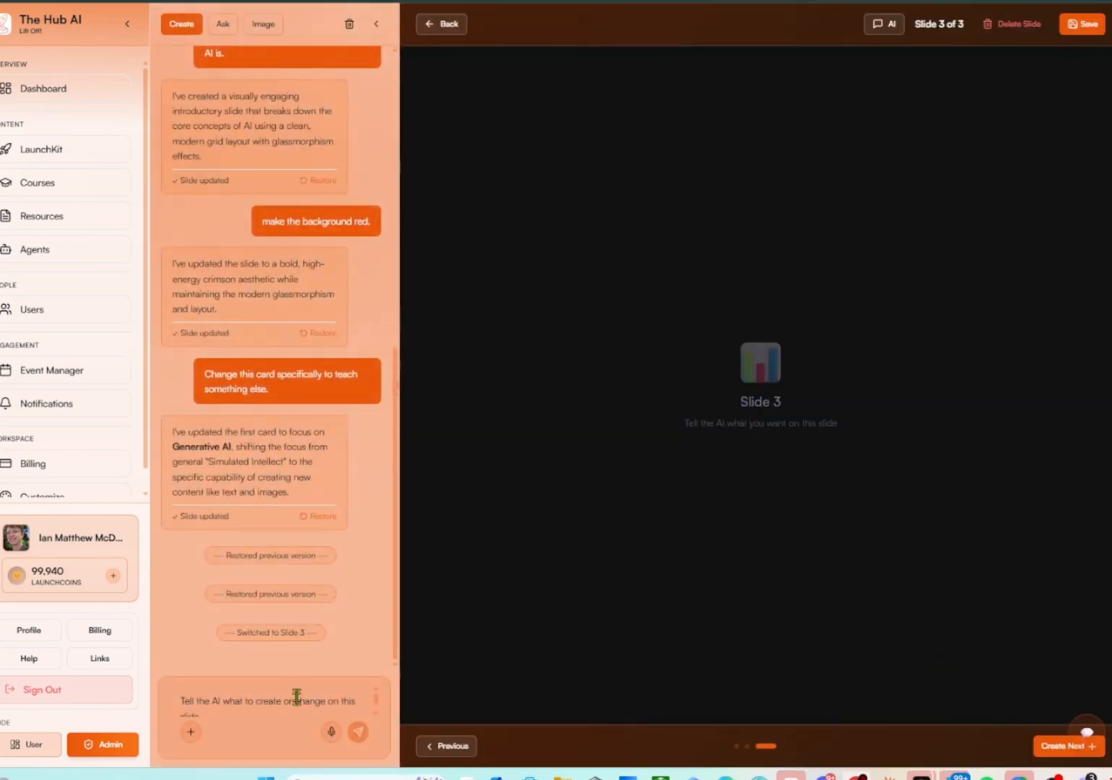
left_click(296, 697)
type("Cre")
key("BackSpace")
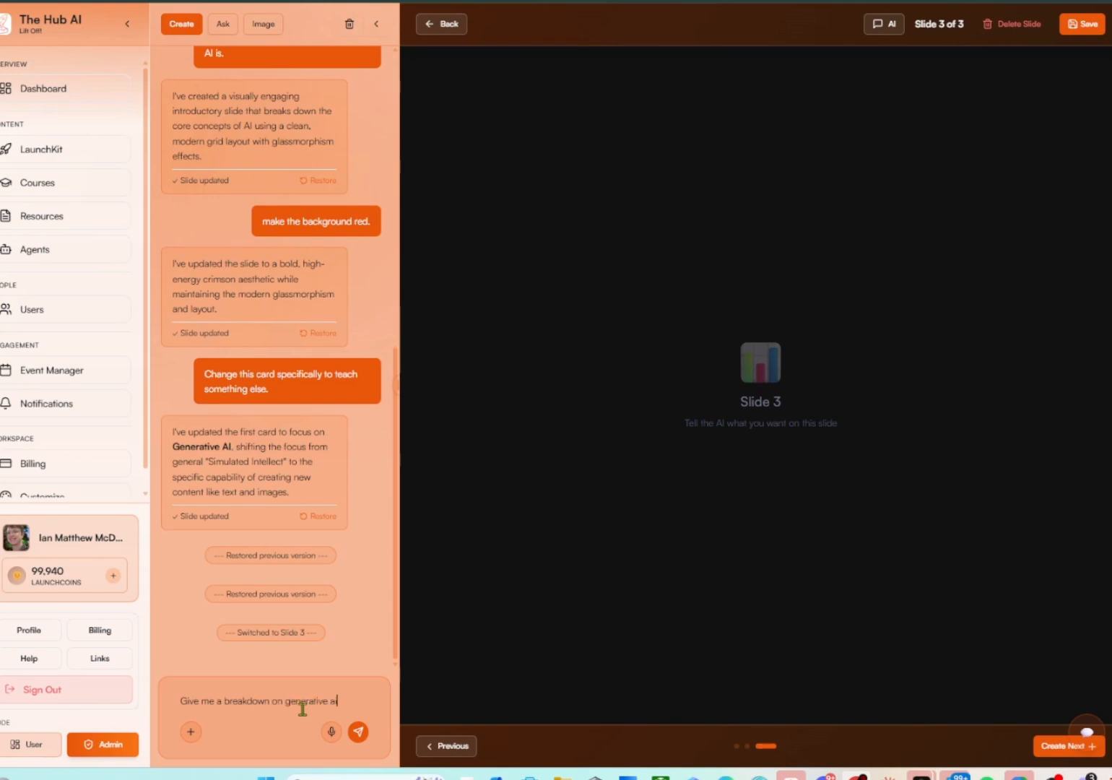
key("Return")
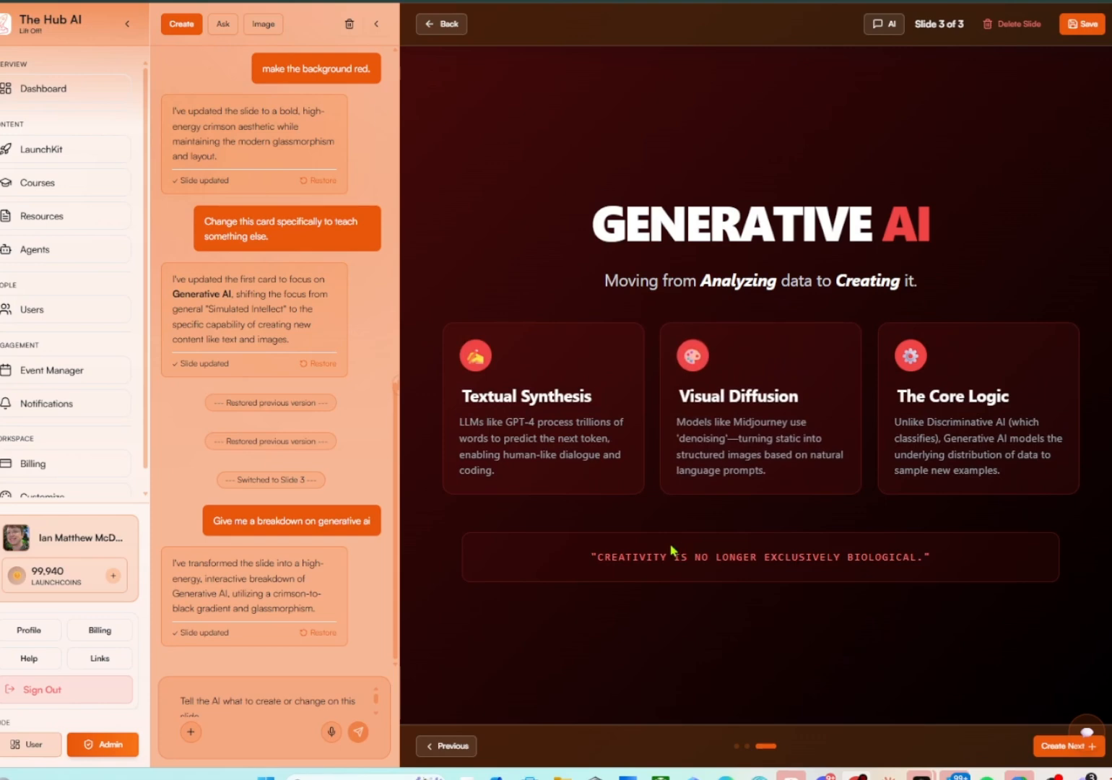
Insert a slide after slide 2 and generate its content with the prompt "Create a breakdown on what ai is going to do for business".
left_click(431, 751)
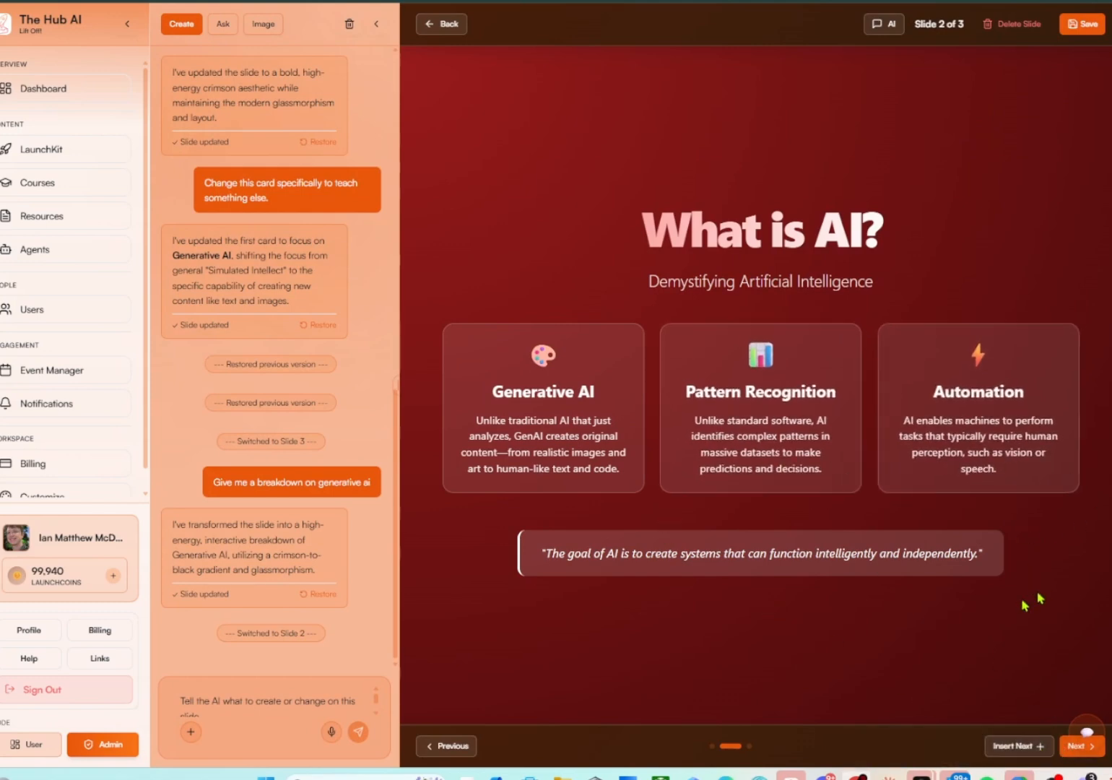
left_click(1040, 751)
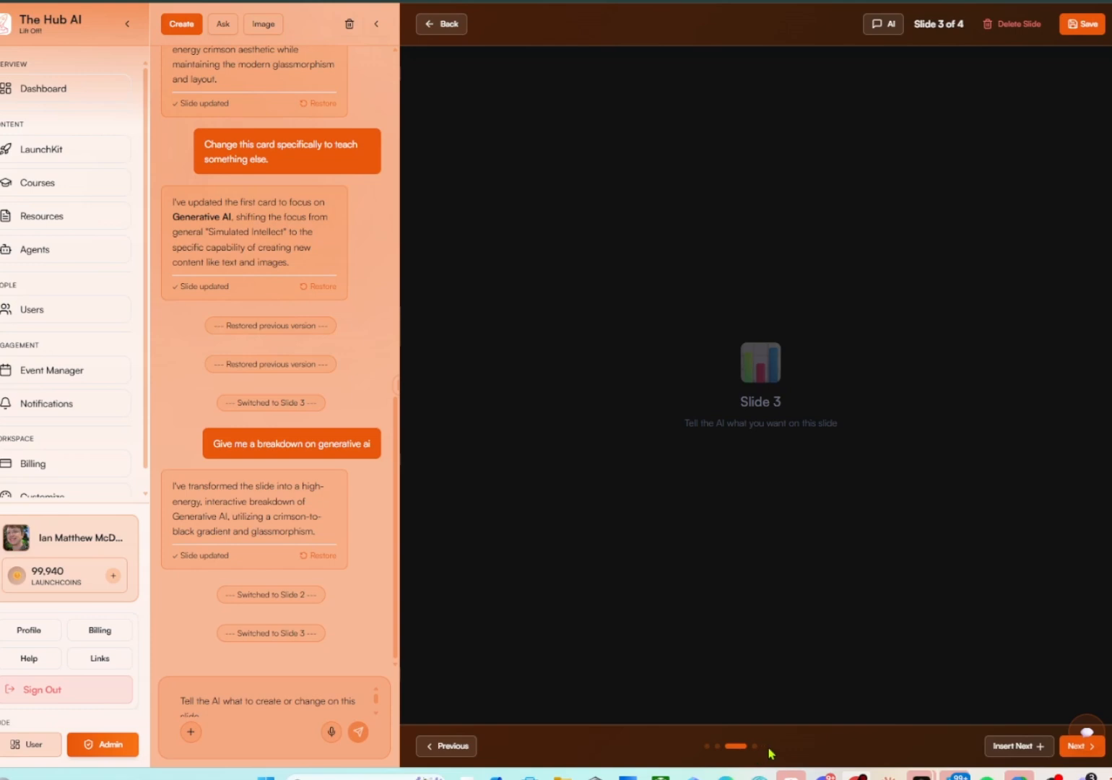
type("Cre")
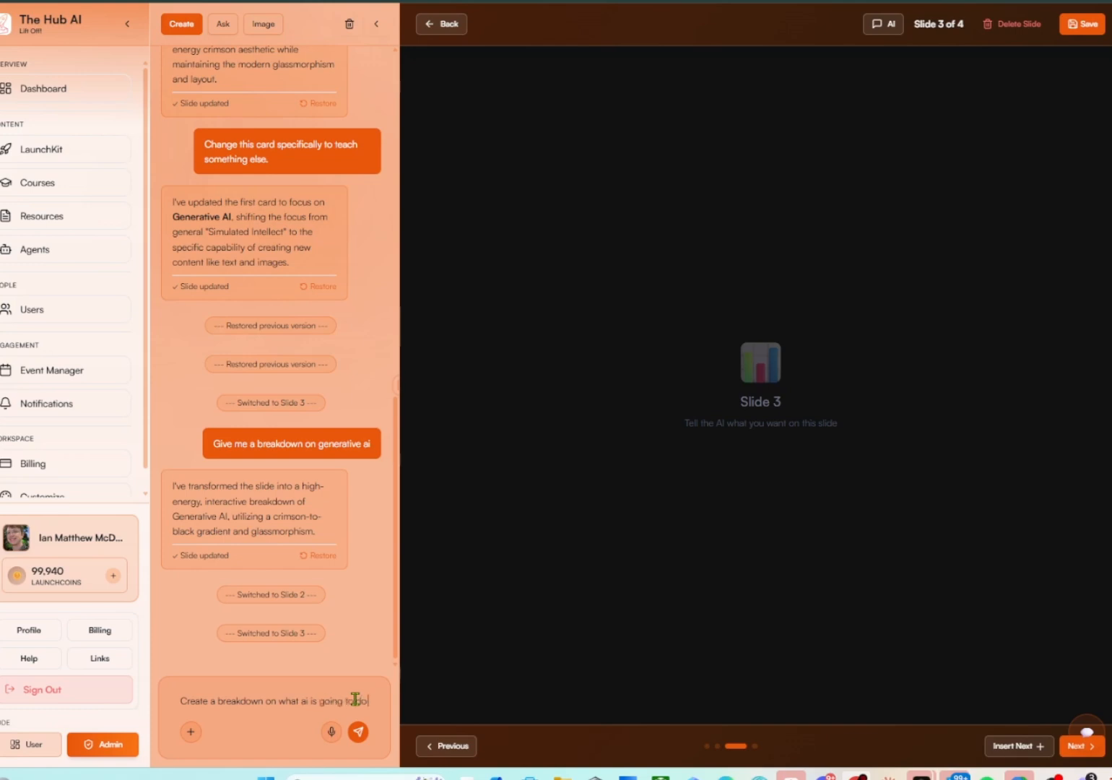
type("for")
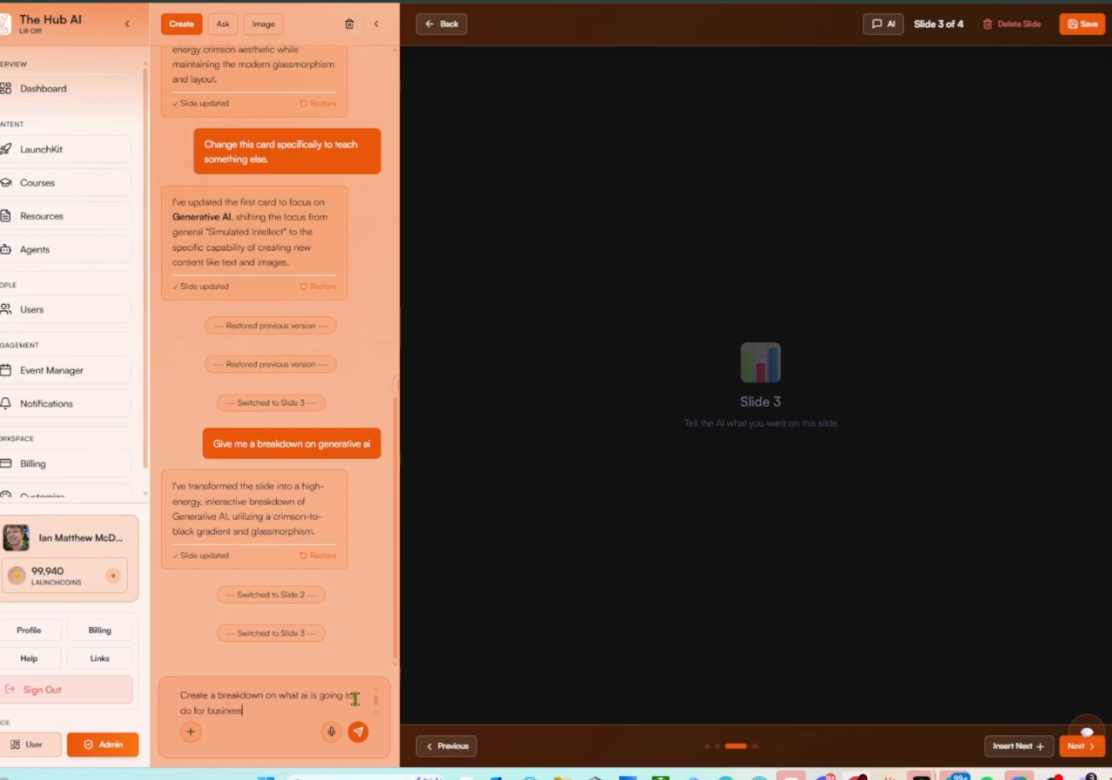
type(" business")
key("Return")
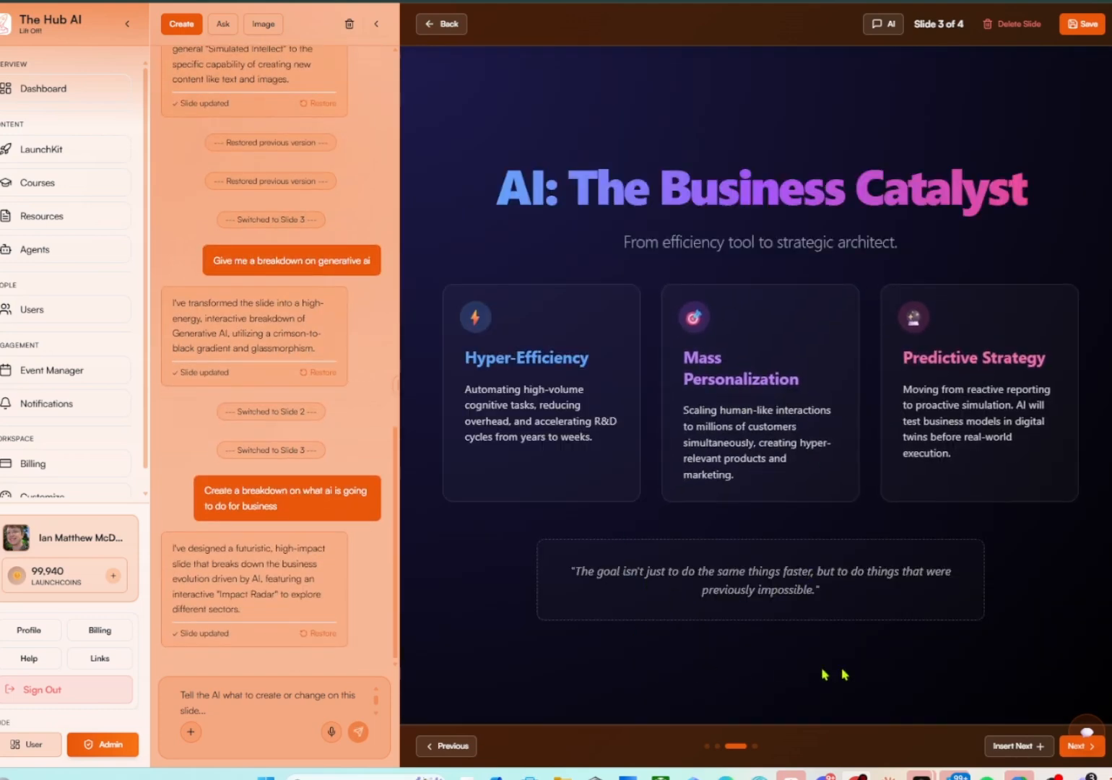
Delete the inserted AI business slide, save the deck and leave the slide editor.
left_click(1008, 31)
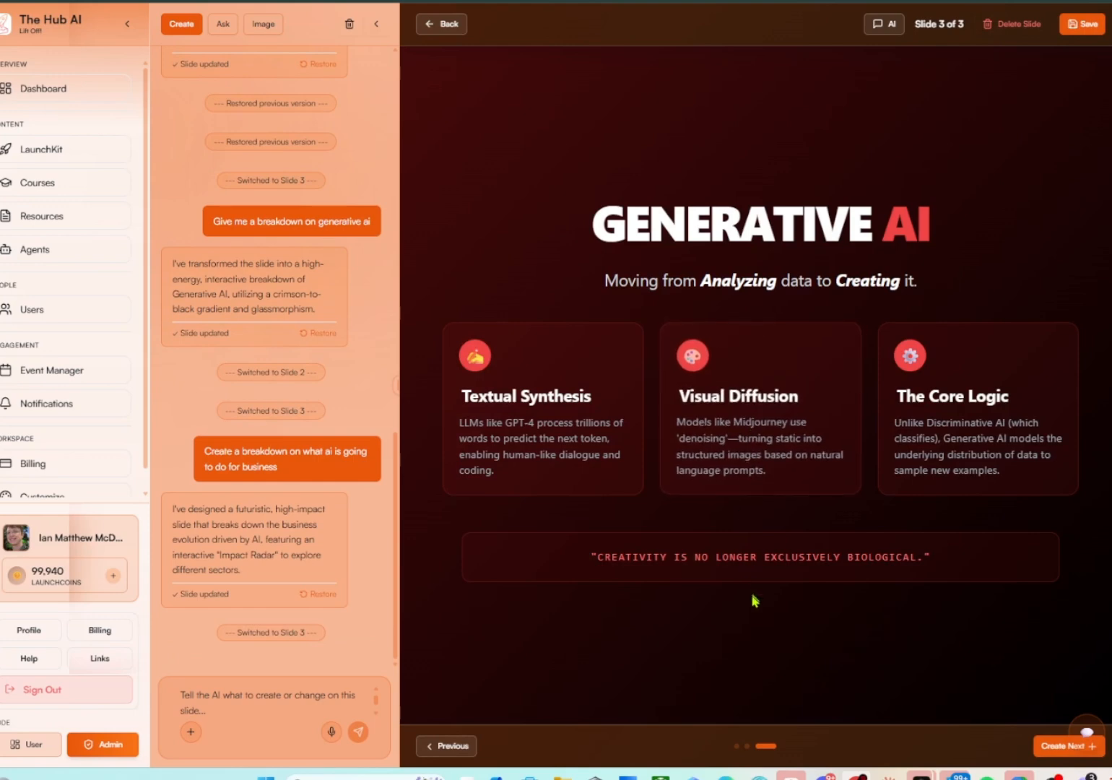
left_click(1081, 29)
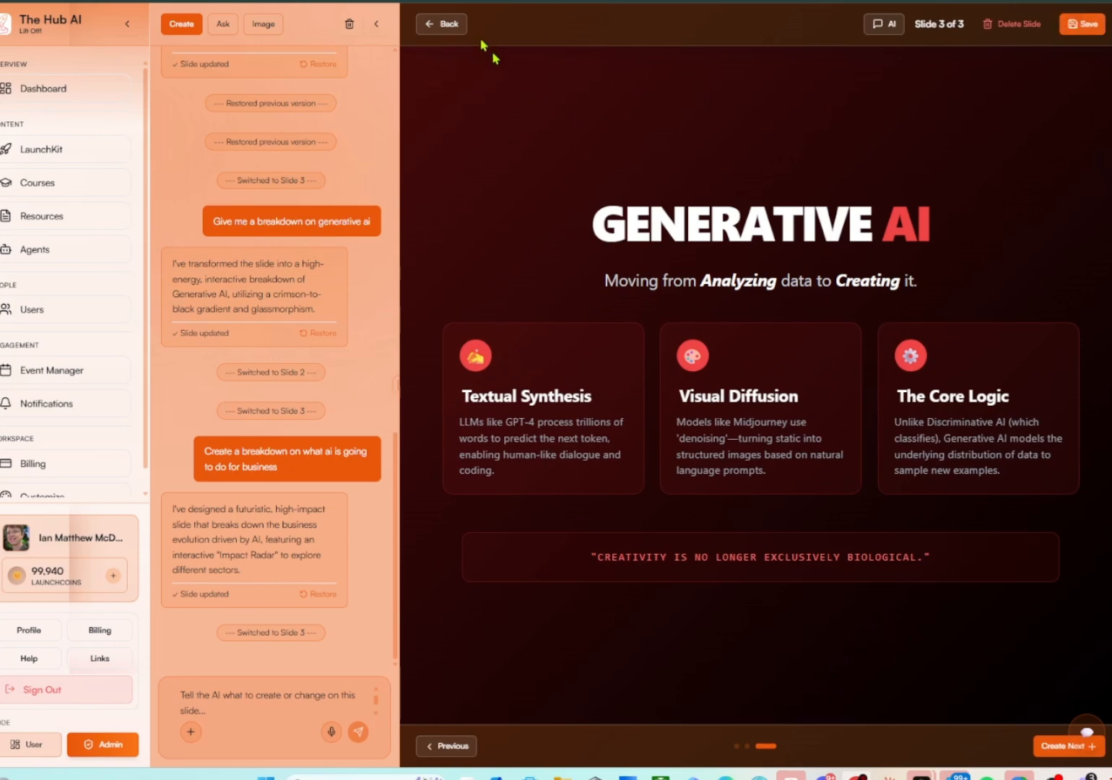
left_click(461, 29)
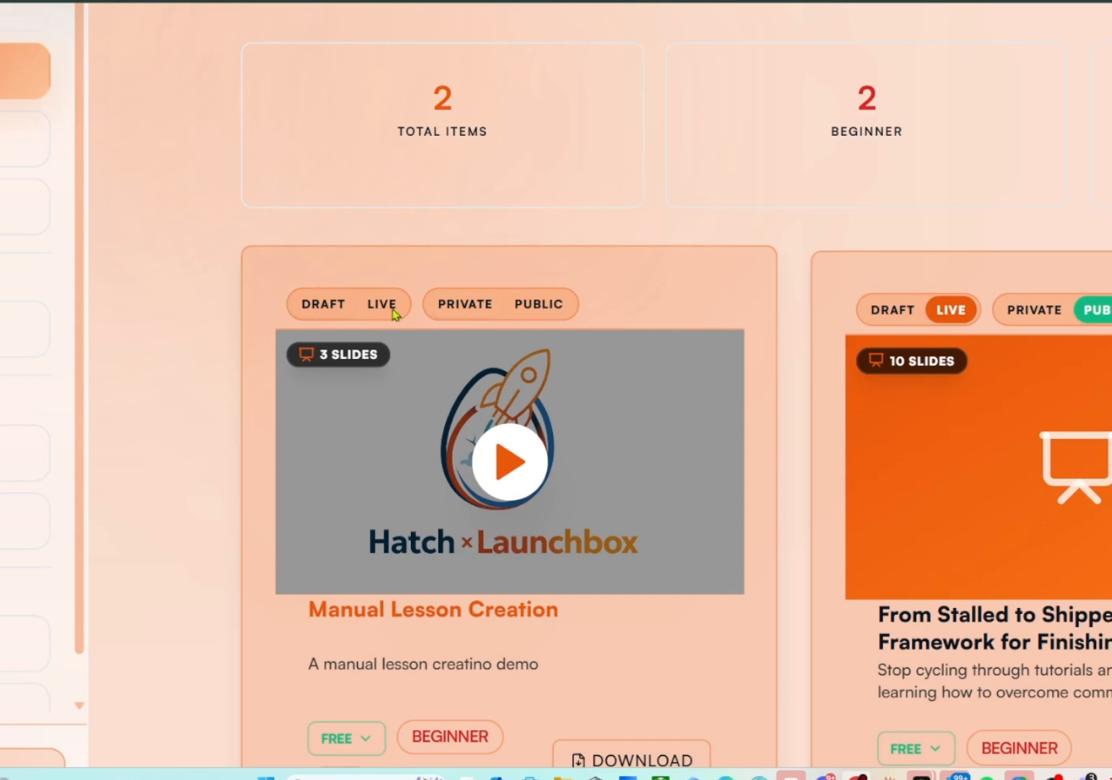
Set the Manual Lesson Creation lesson to live and public, and copy its public link.
left_click(394, 311)
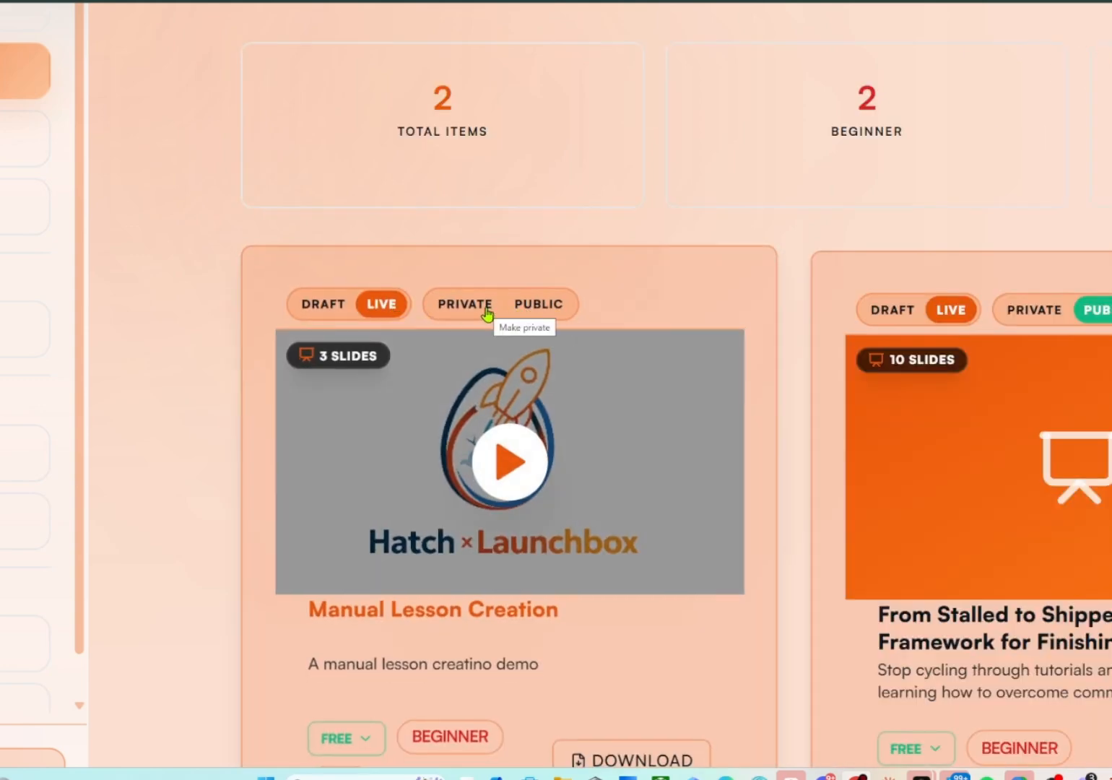
left_click(537, 304)
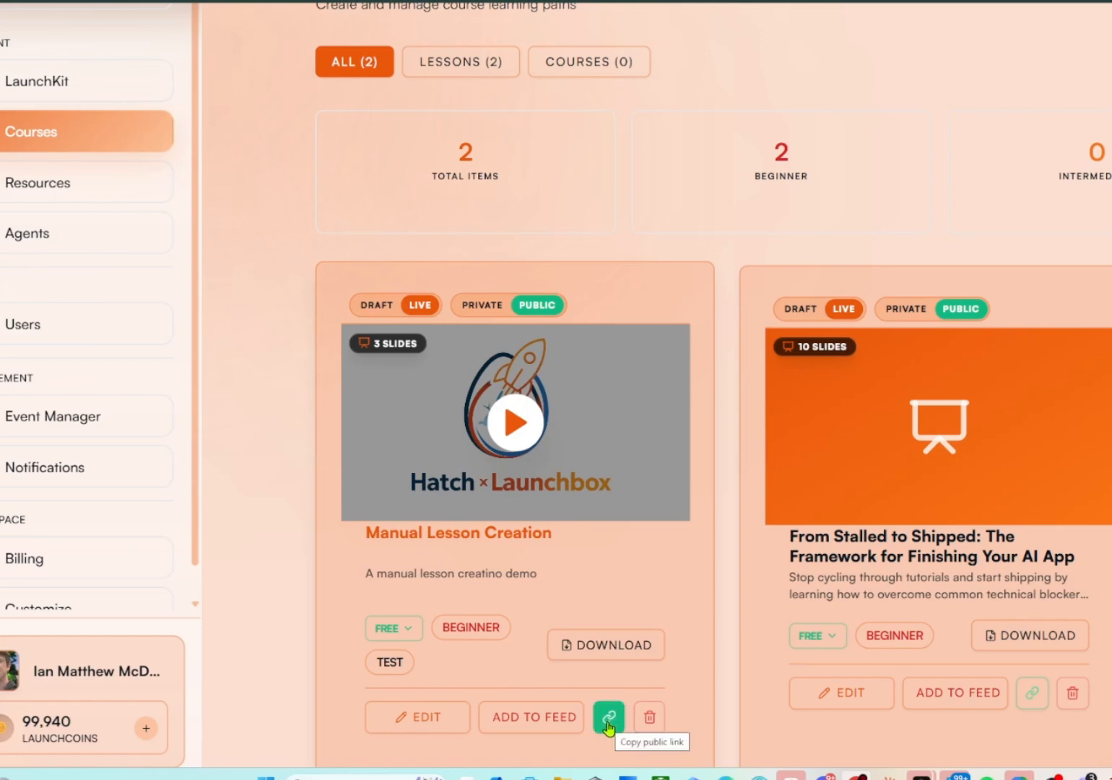
left_click(608, 718)
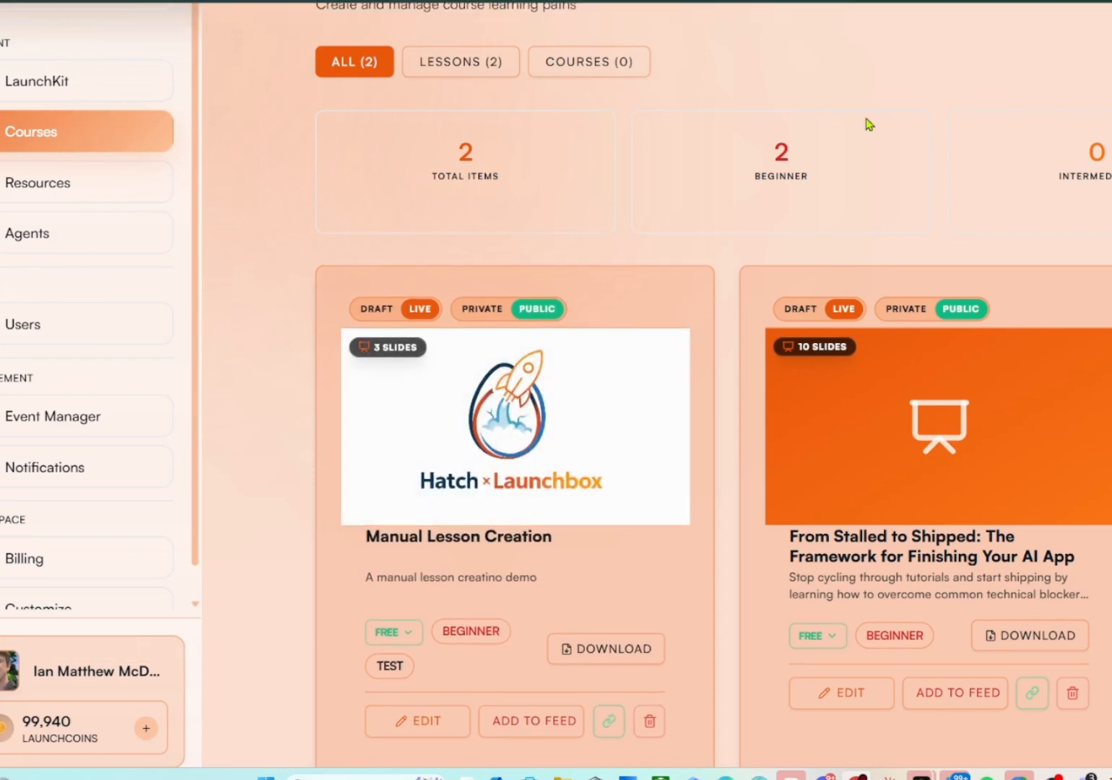
Review the Manual Lesson Creation lesson's edit settings and close them without making changes.
scroll(542, 627, "down", 2)
scroll(542, 626, "down", 1)
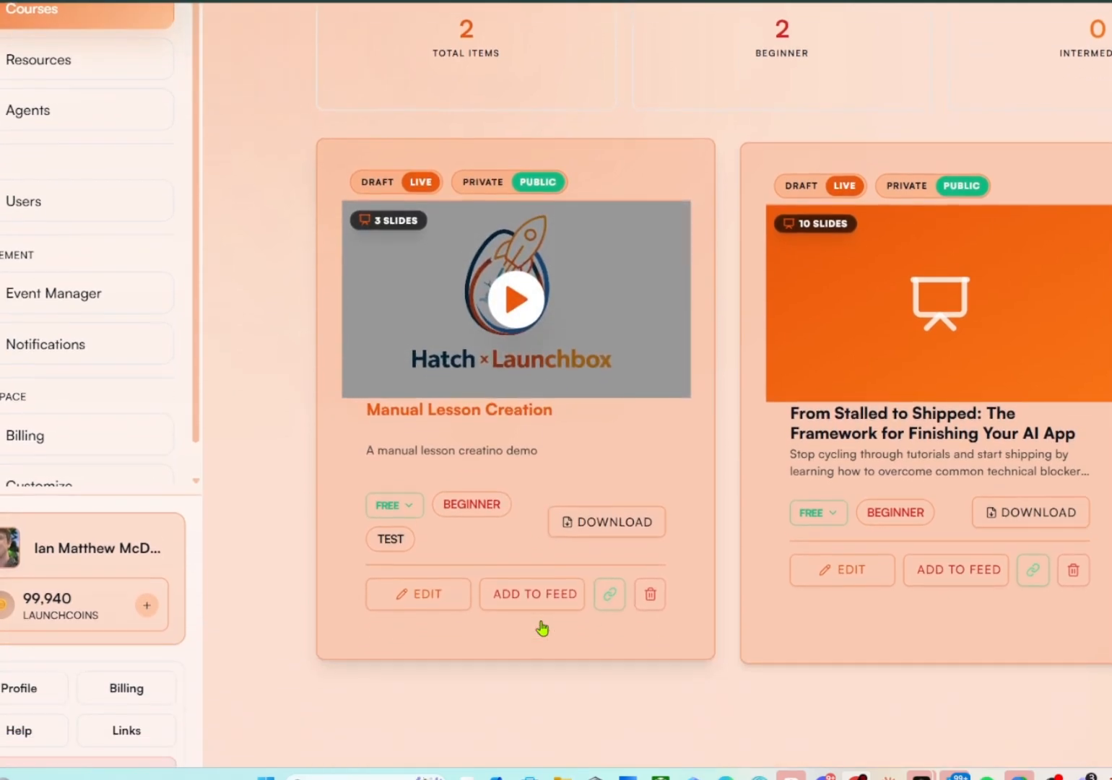
scroll(542, 627, "down", 1)
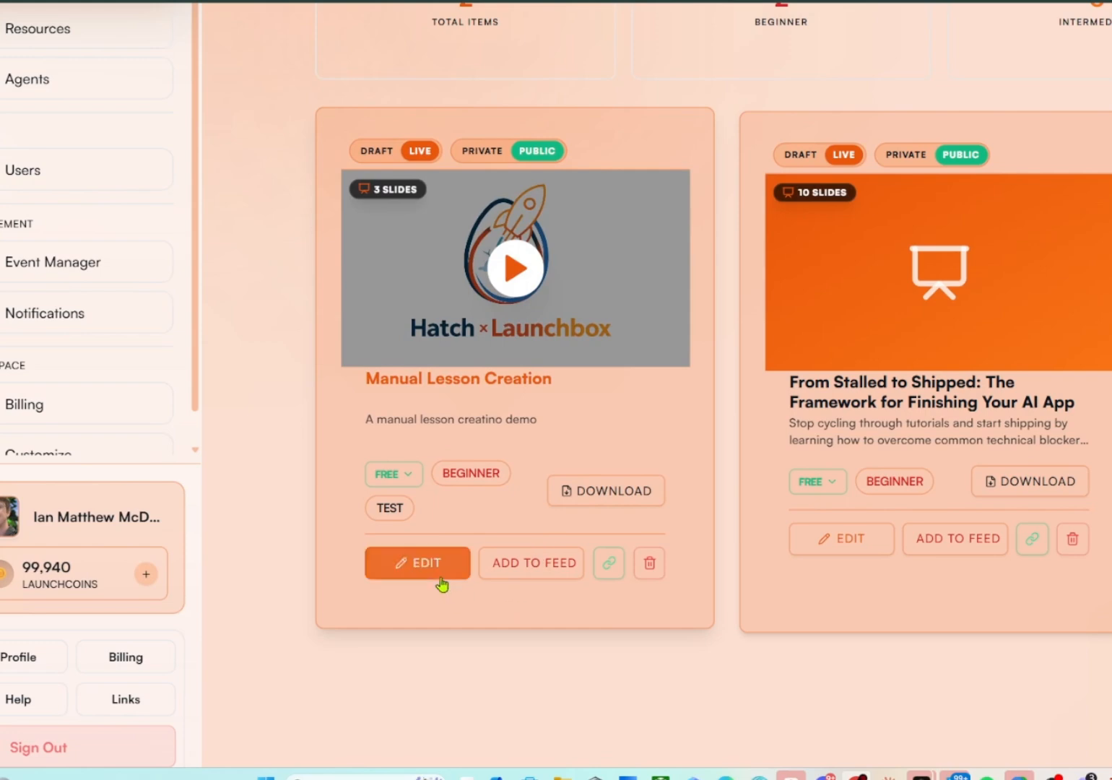
left_click(439, 578)
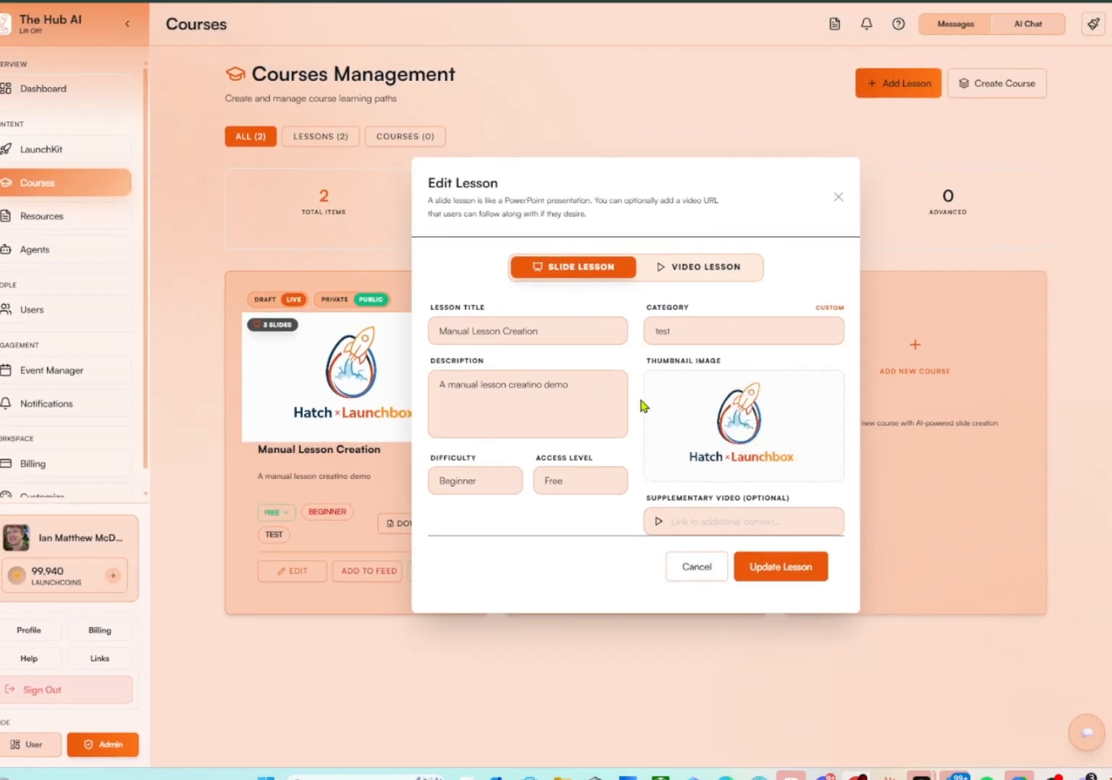
left_click(842, 206)
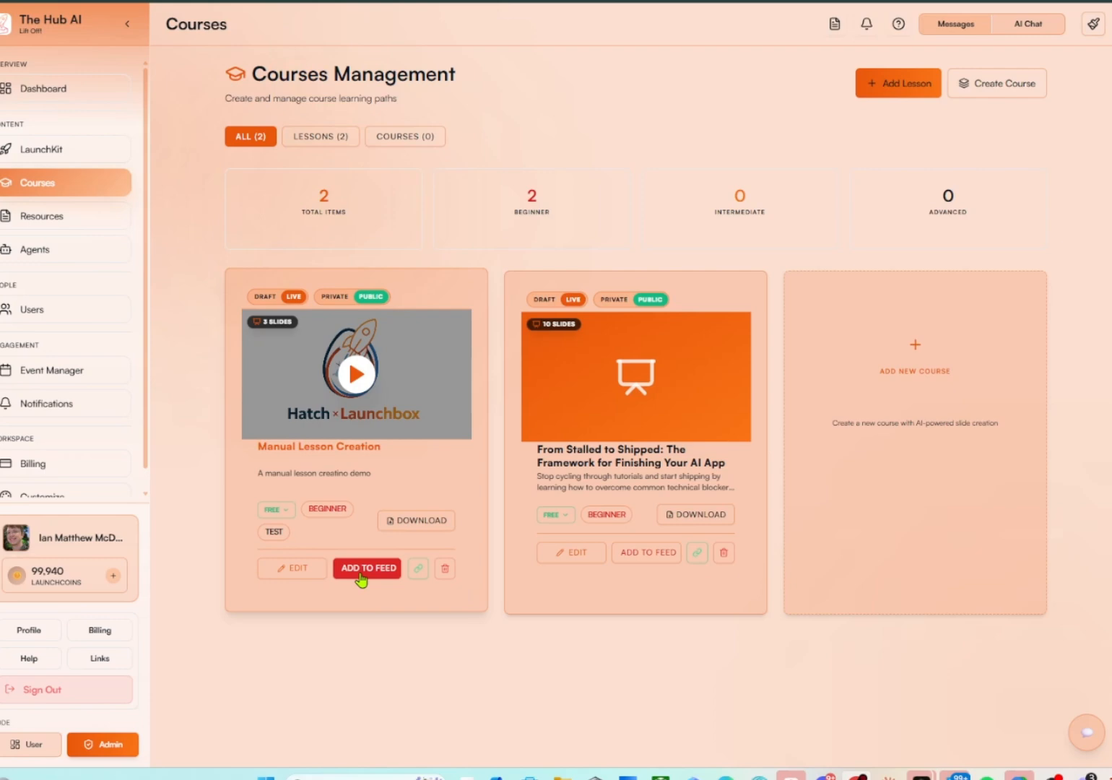
Post the Manual Lesson Creation lesson to the community feed.
left_click(361, 569)
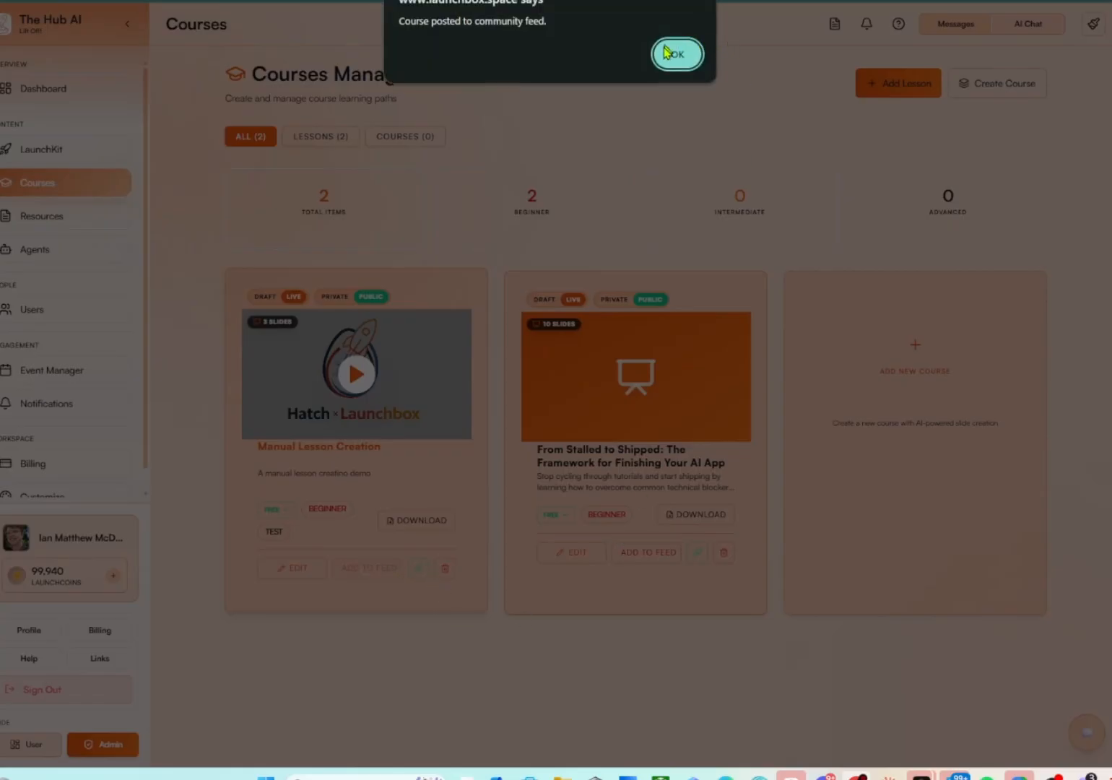
left_click(671, 55)
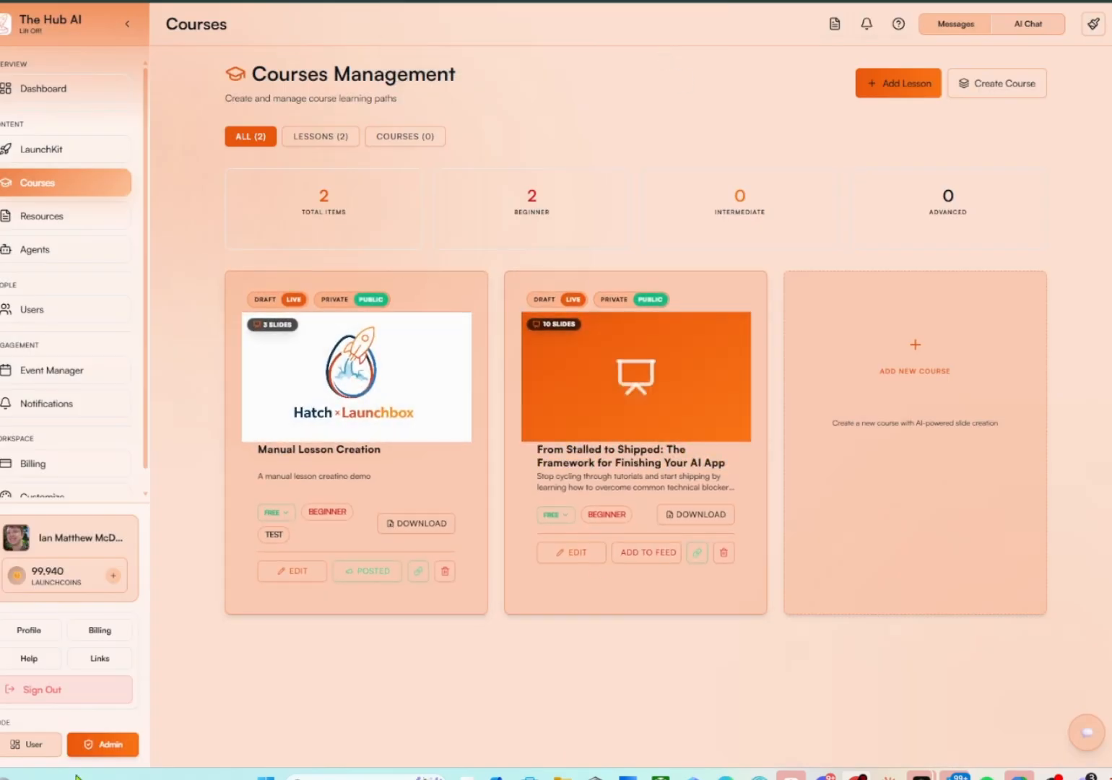
Switch to the user view, page through the posted lesson's slides in the community feed and open the full lesson.
left_click(46, 746)
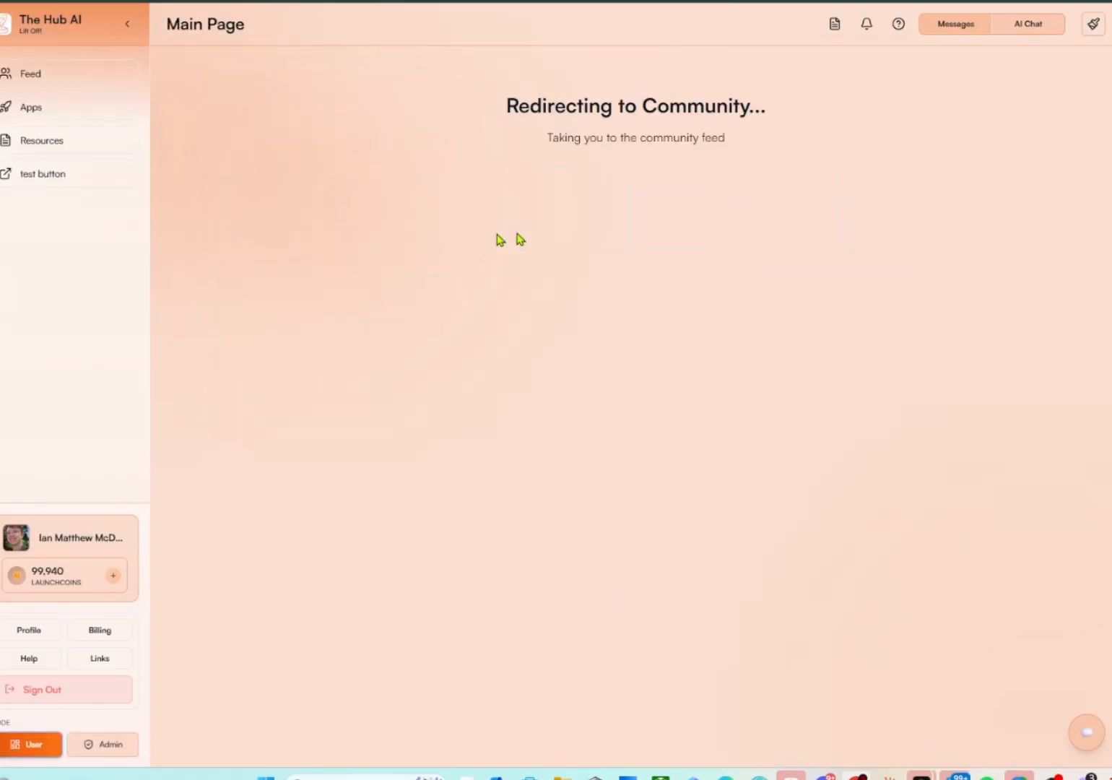
scroll(603, 437, "down", 2)
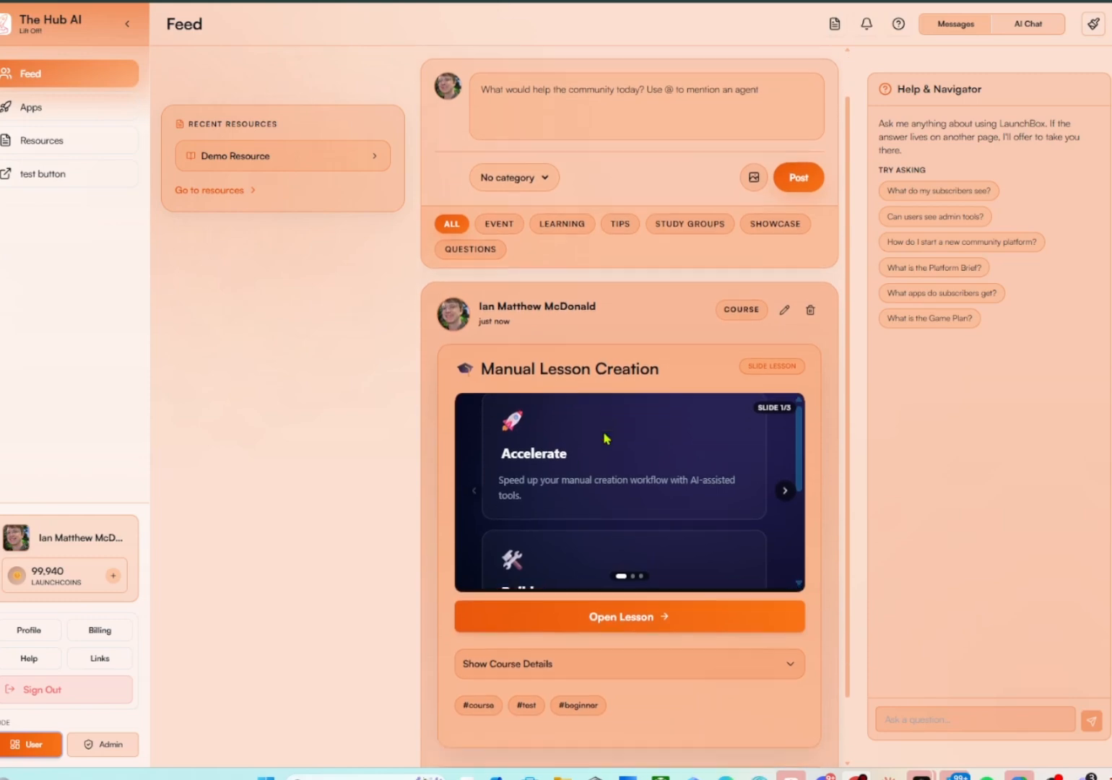
scroll(607, 426, "down", 1)
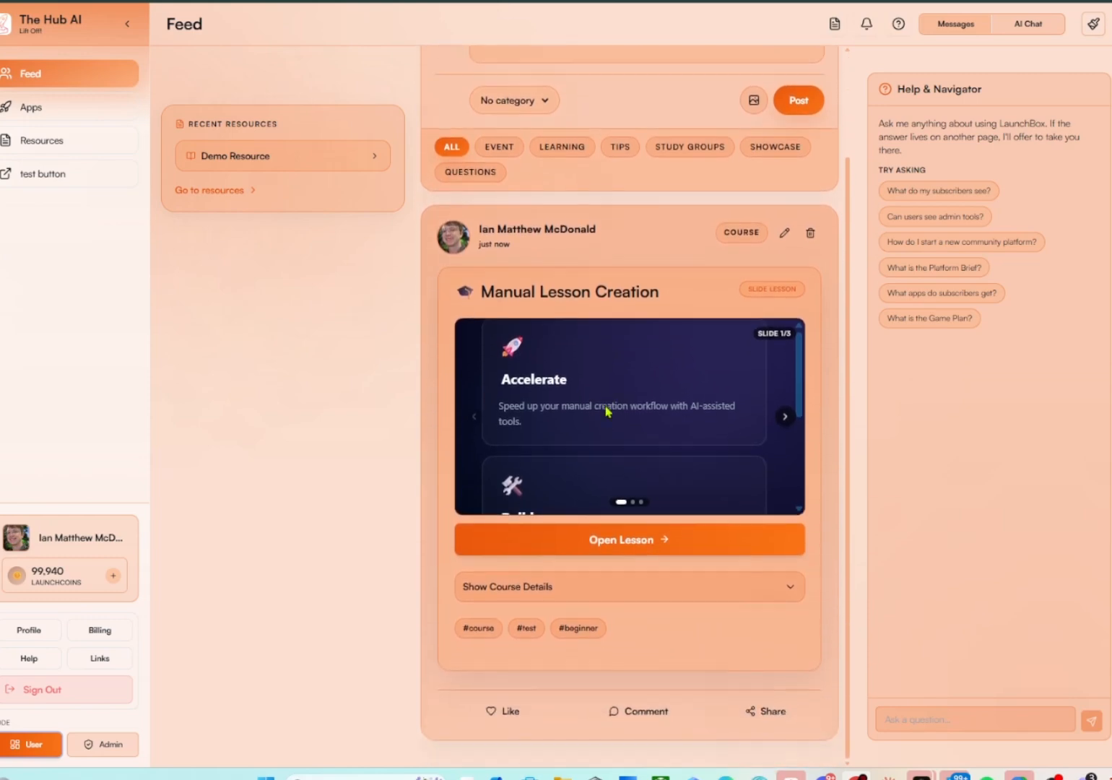
left_click(633, 503)
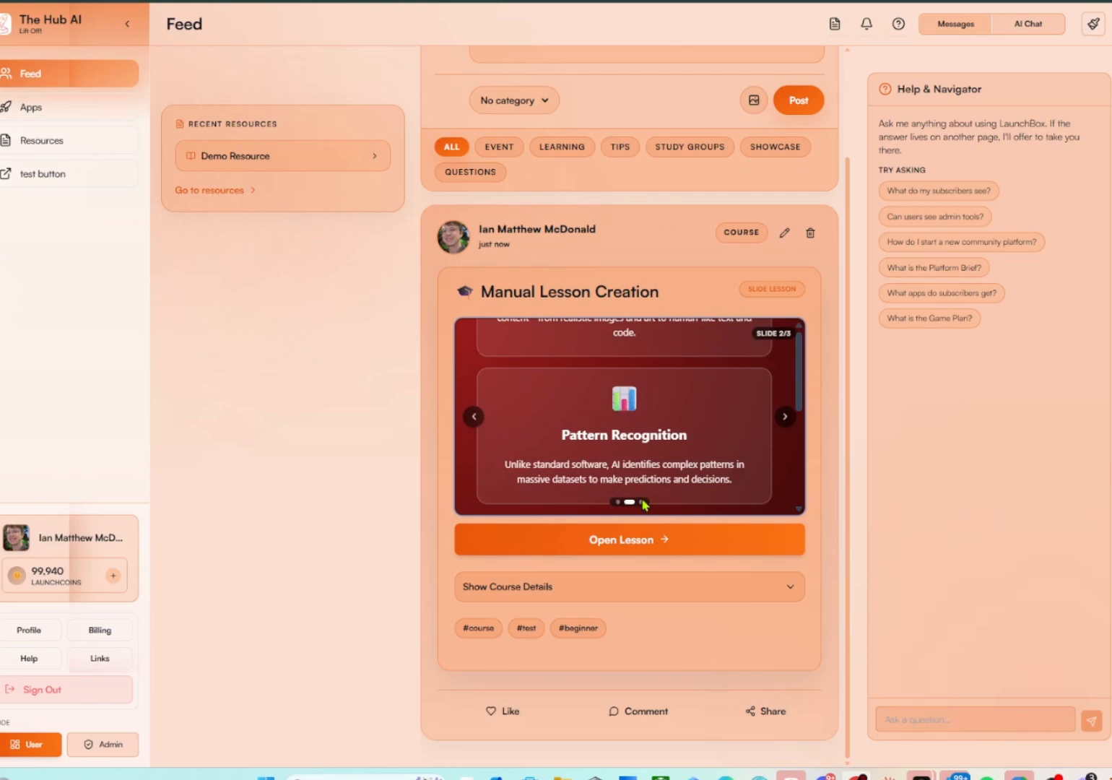
left_click(640, 503)
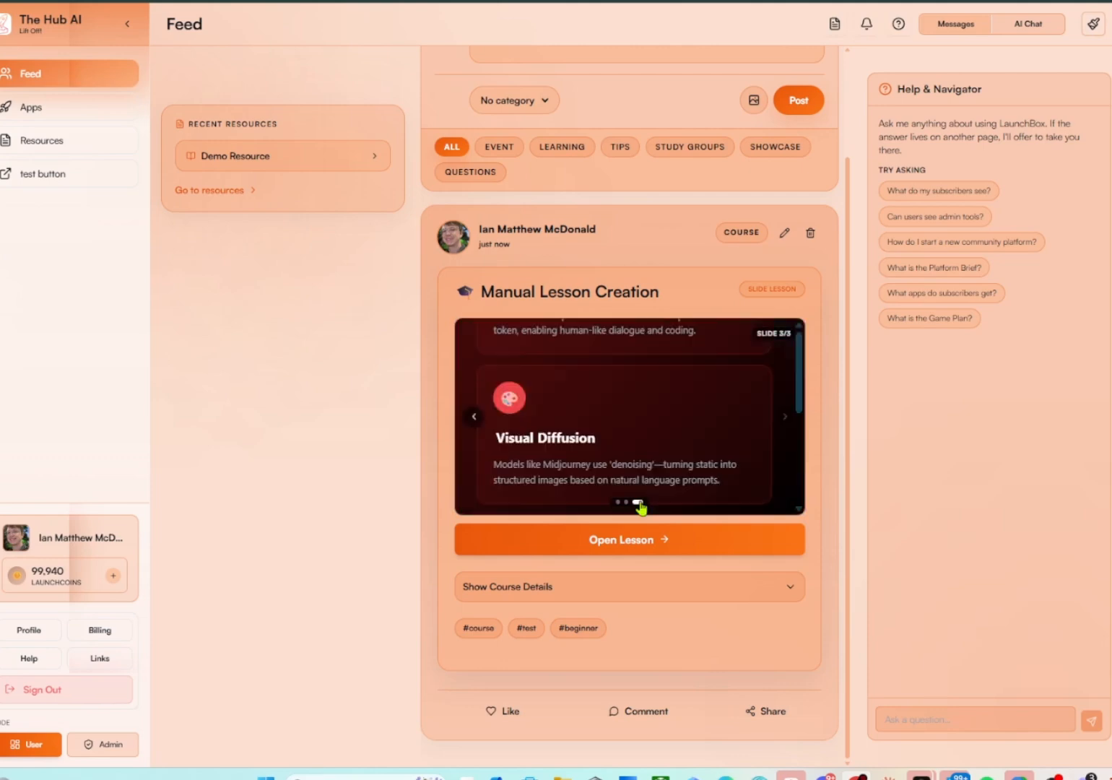
left_click(681, 552)
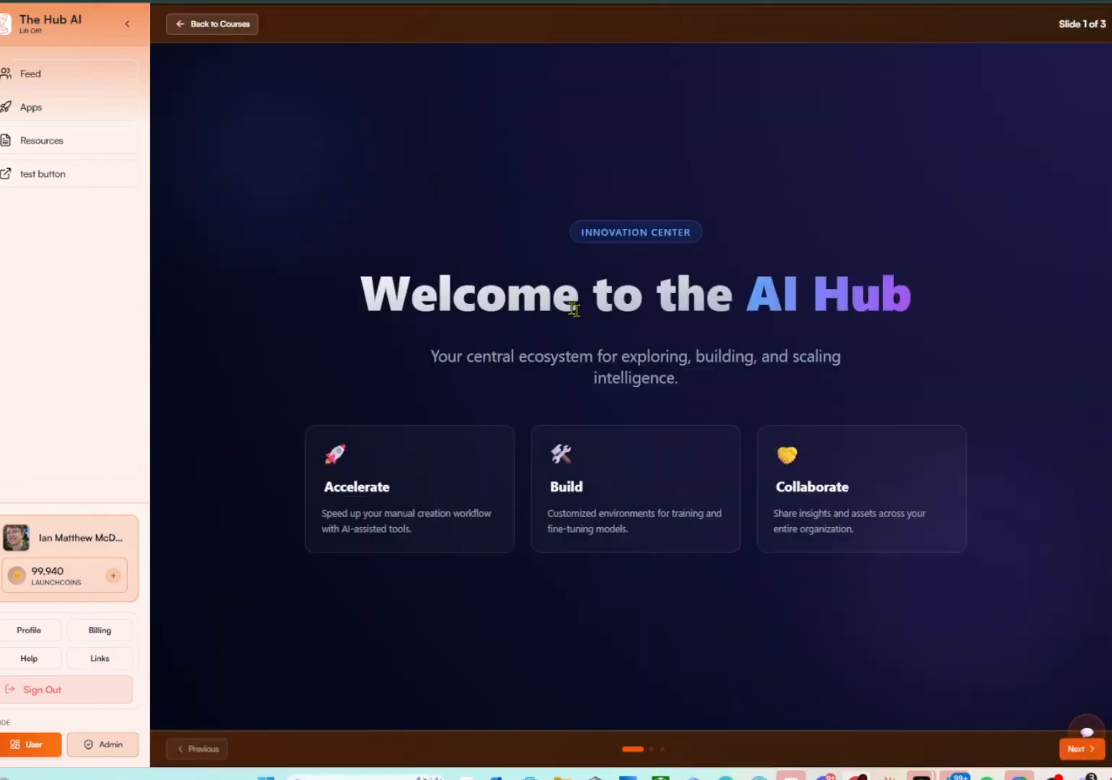
Switch back to the admin view and open course management.
left_click(107, 748)
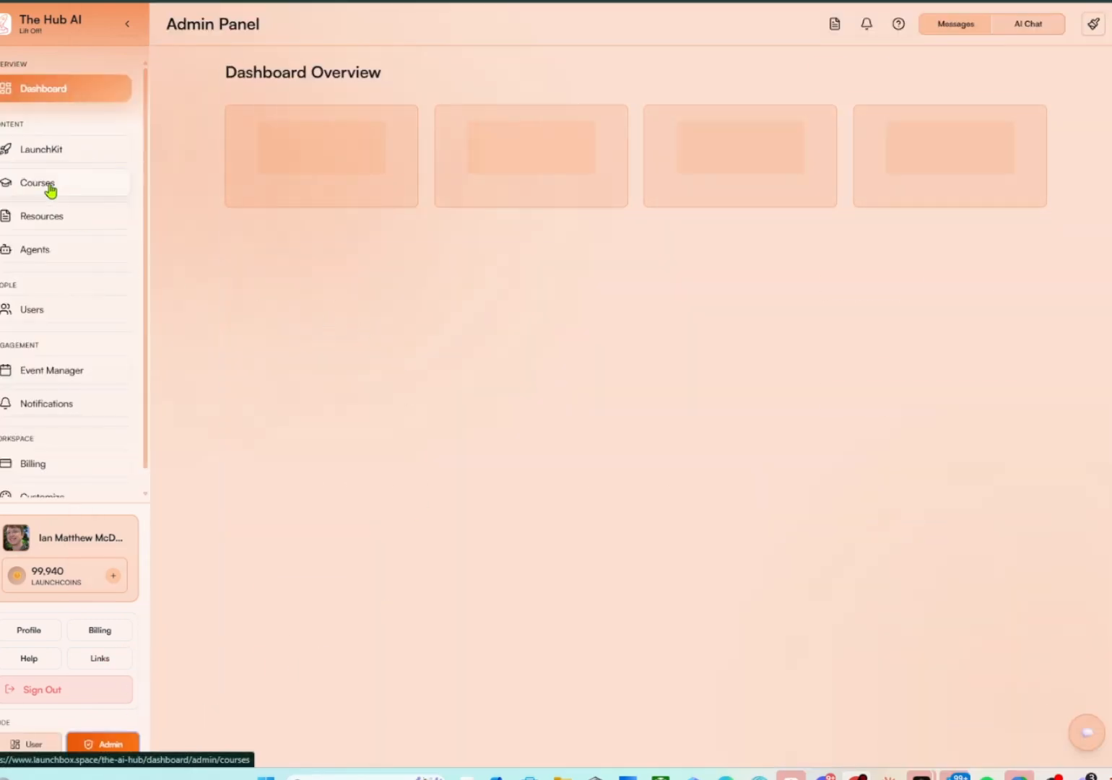
left_click(50, 186)
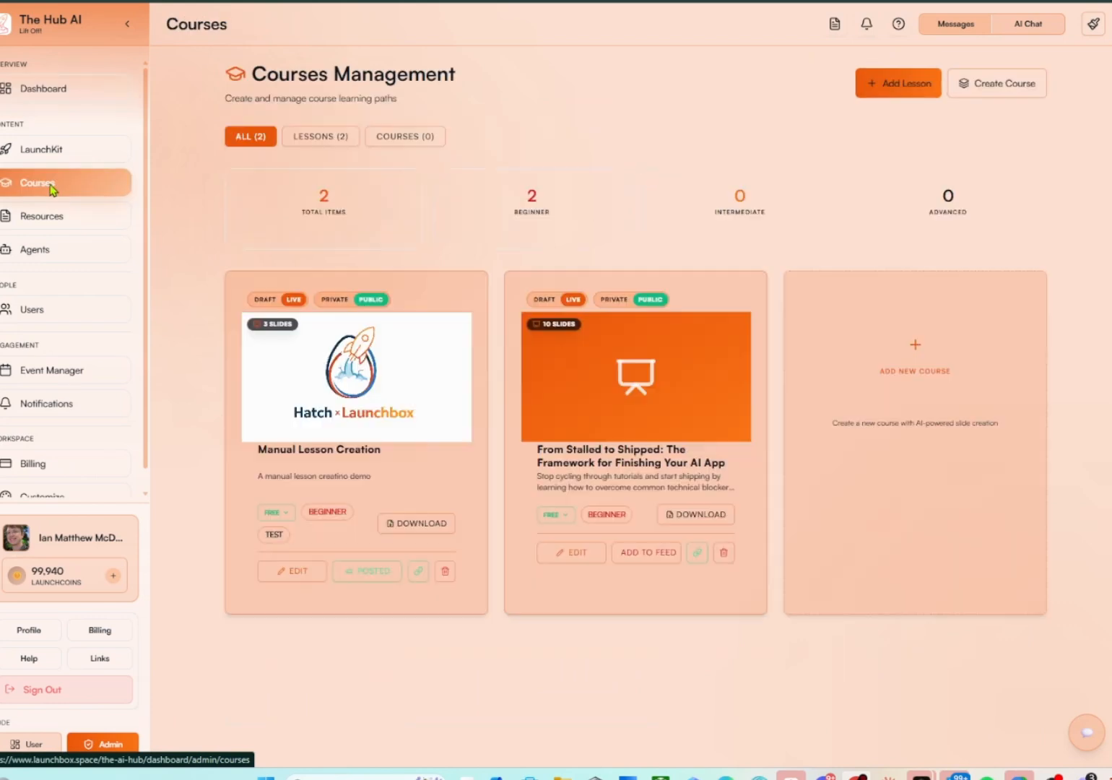